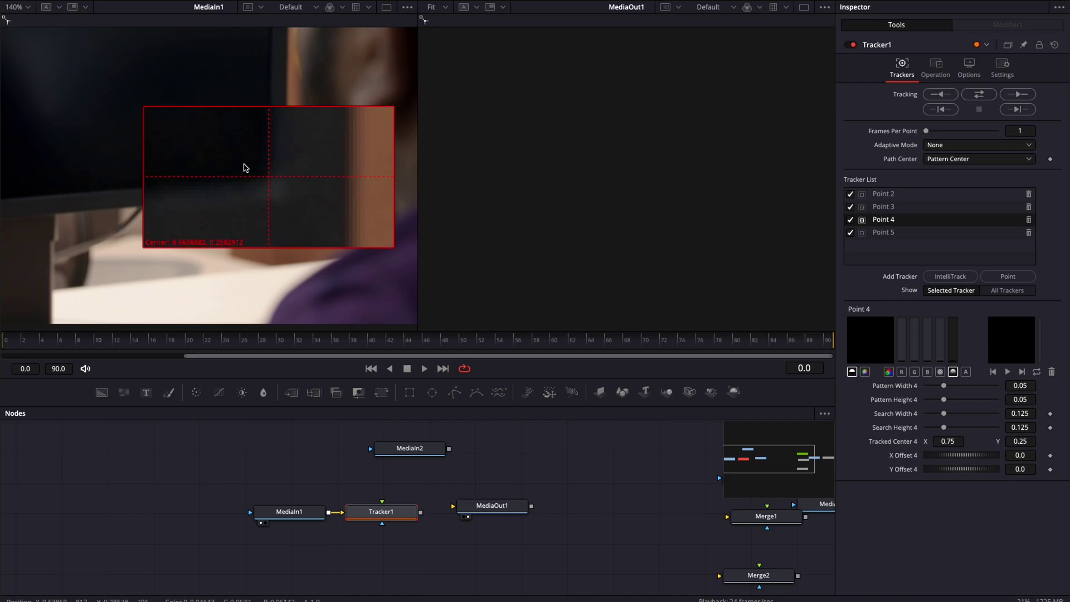
drag(246, 167, 253, 170)
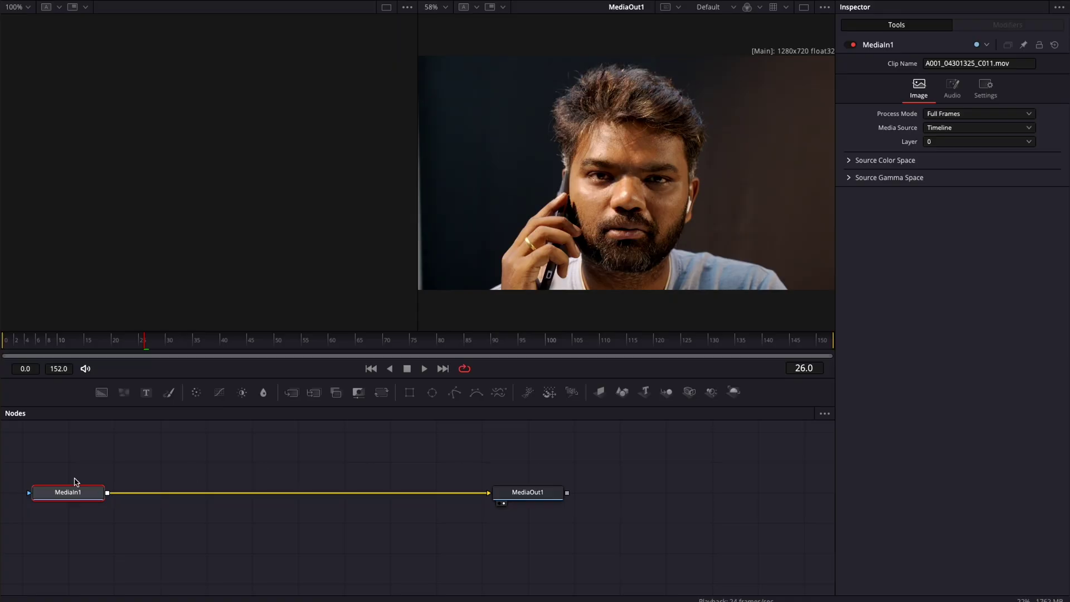
Arrange MediaIn1 and MediaOut1 in a level row with a gap between them and switch to a single viewer.
click(75, 493)
drag(74, 493, 258, 486)
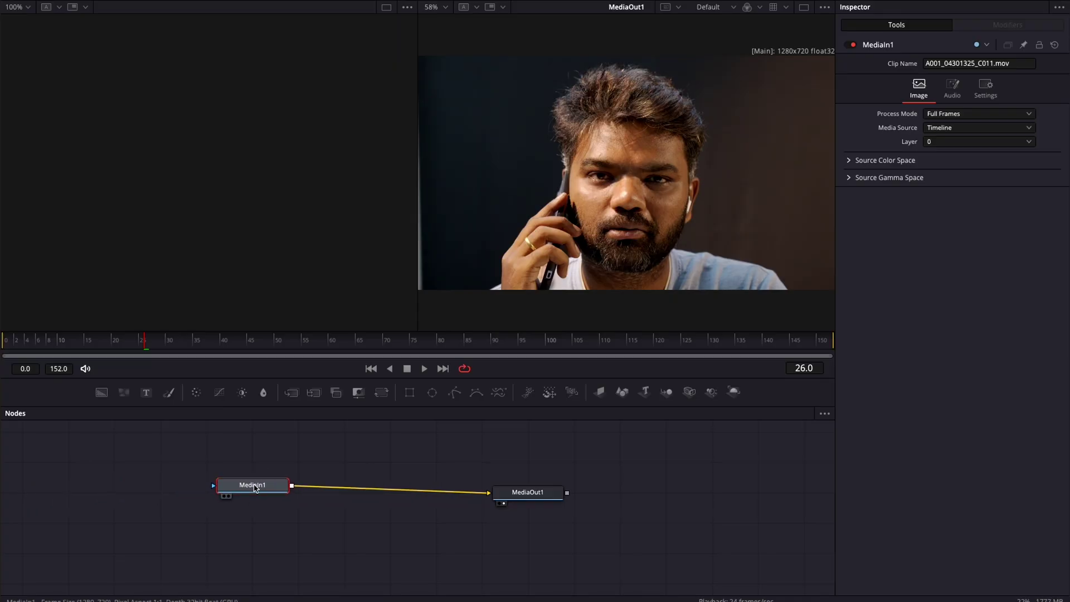
drag(557, 496, 605, 494)
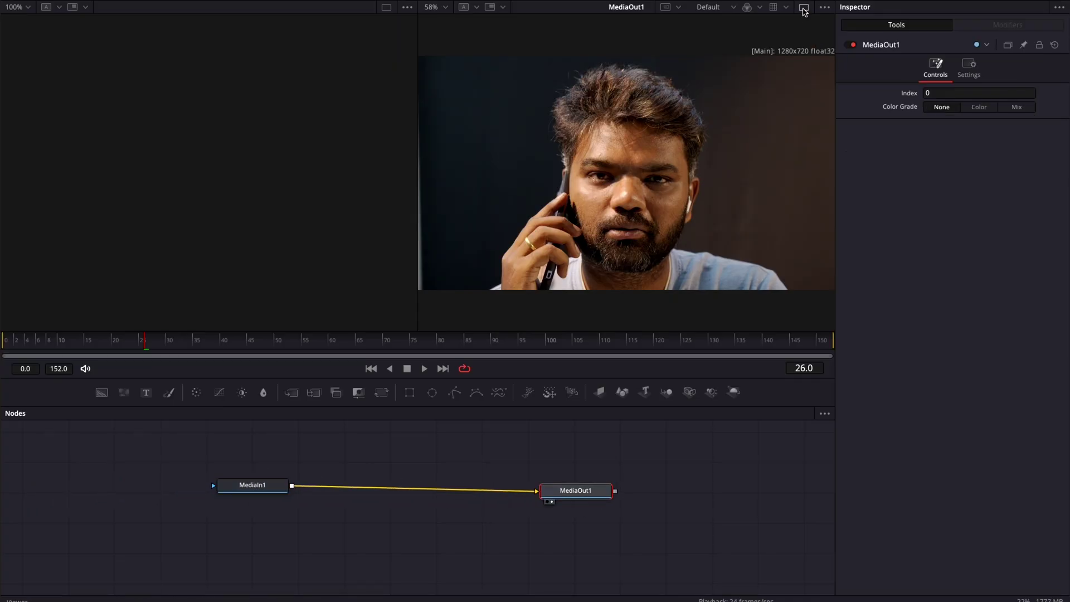
click(804, 9)
mouse_move(277, 492)
mouse_down()
mouse_move(318, 489)
mouse_move(287, 503)
mouse_up()
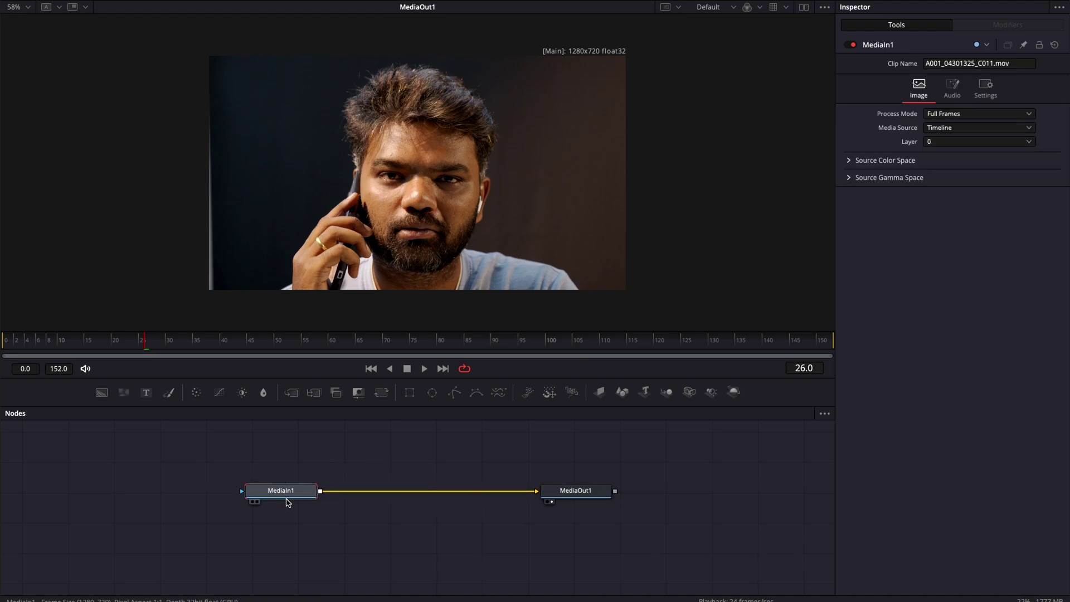
Insert a Tracker node between MediaIn1 and MediaOut1.
key(shift+space)
text(cc)
key(BackSpace)
key(BackSpace)
text(track)
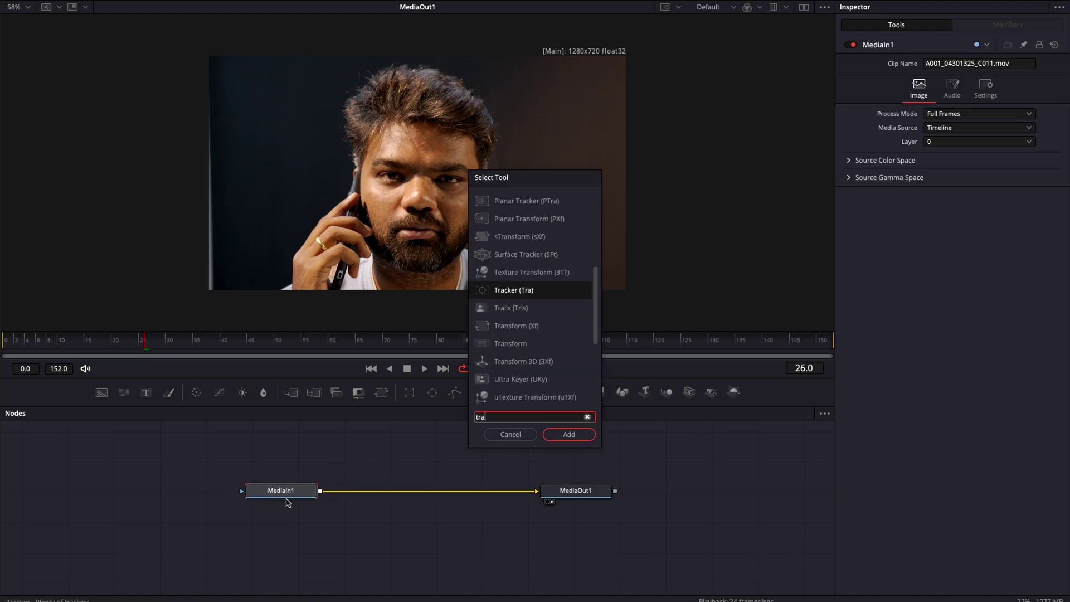
key(Return)
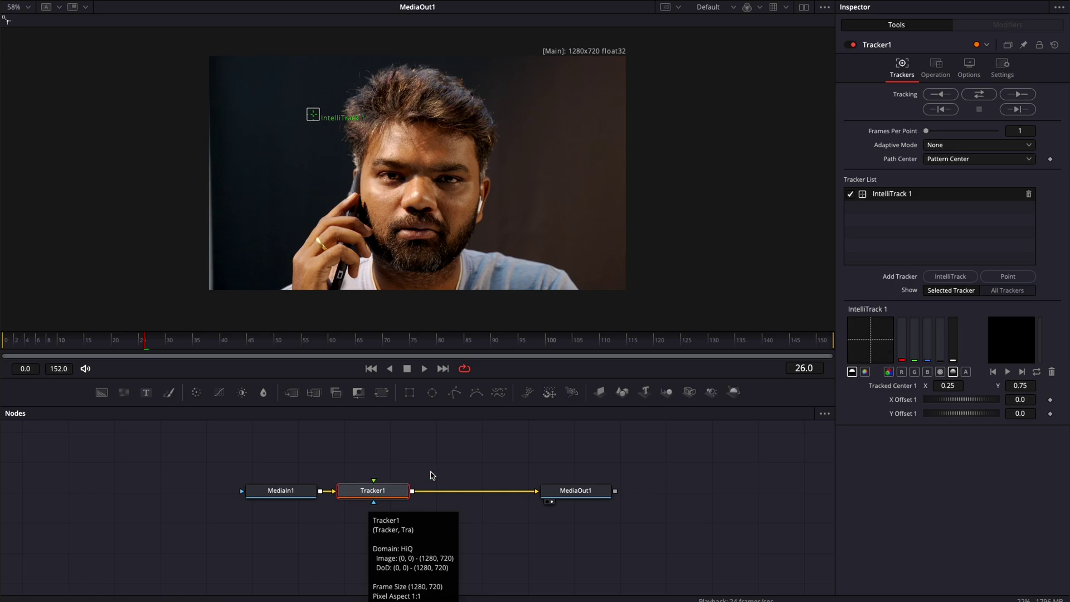
Try tracking the clip in both directions with the IntelliTrack point on the eye beside the phone, and reset the tracker node.
drag(313, 118, 378, 180)
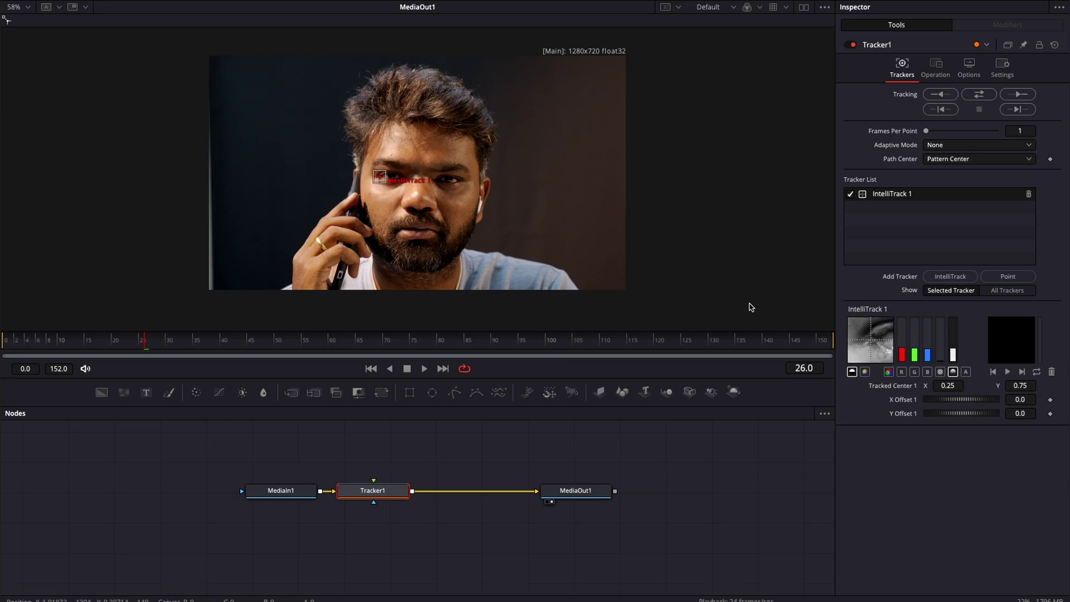
click(974, 100)
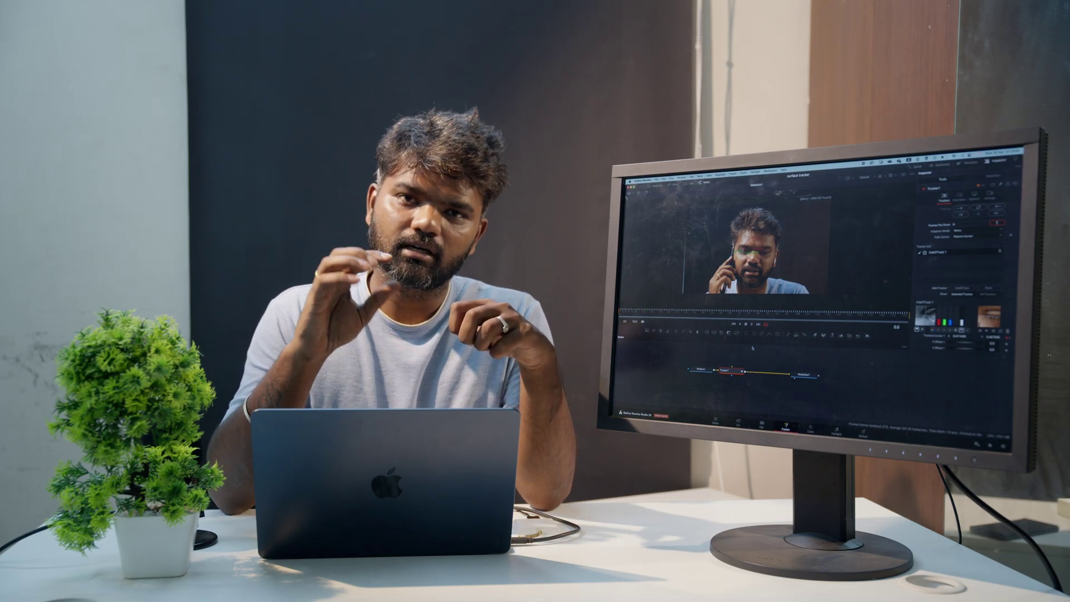
key(space)
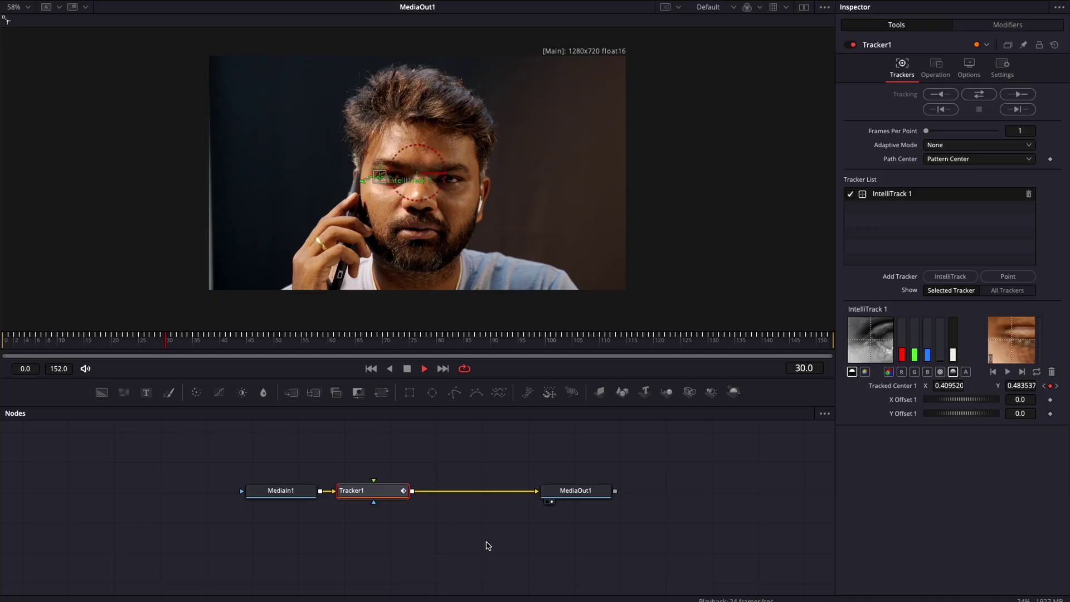
key(space)
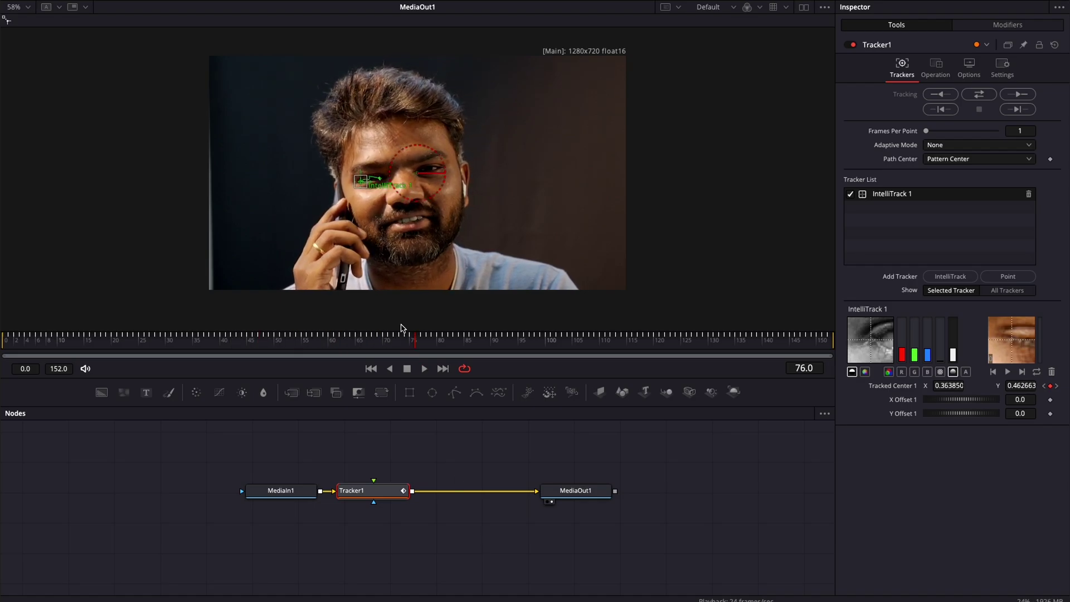
scroll(365, 185, up, 5)
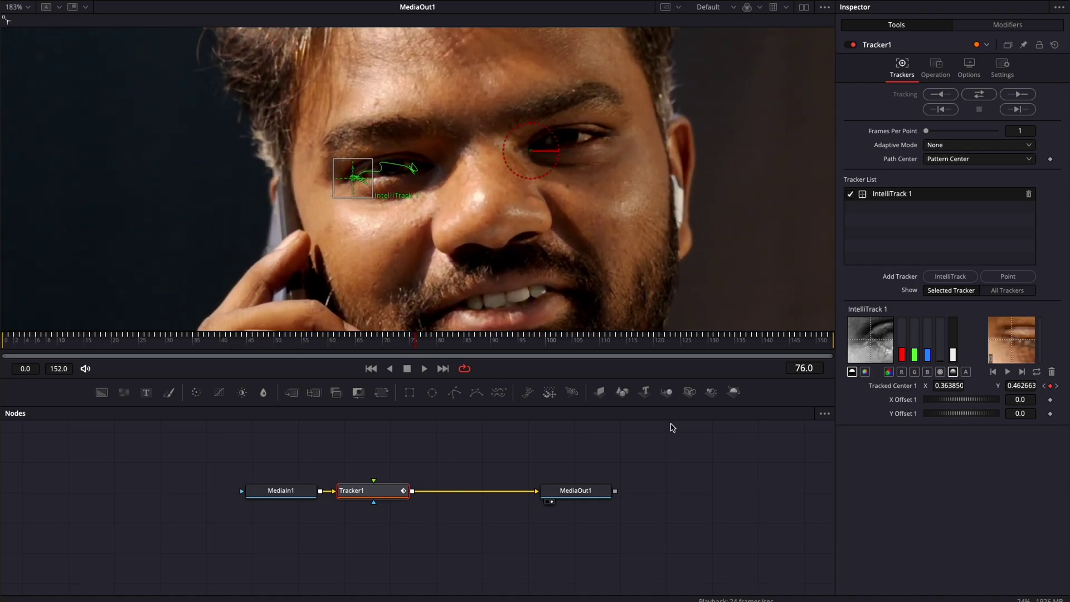
click(1056, 45)
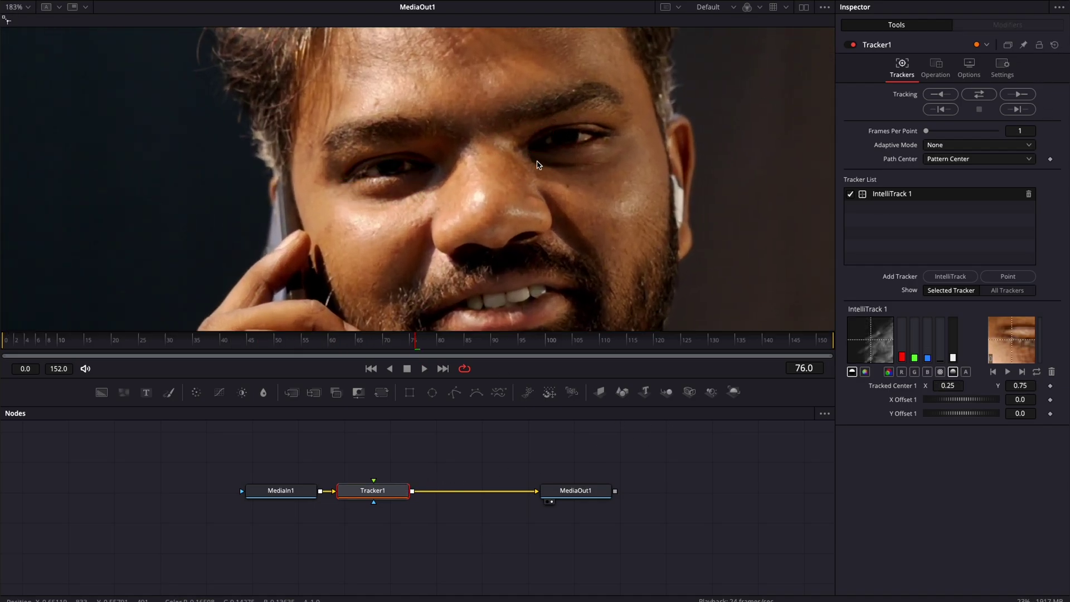
Place the IntelliTrack point on the cheek below the eye beside the phone and track the clip in both directions.
scroll(531, 205, down, 4)
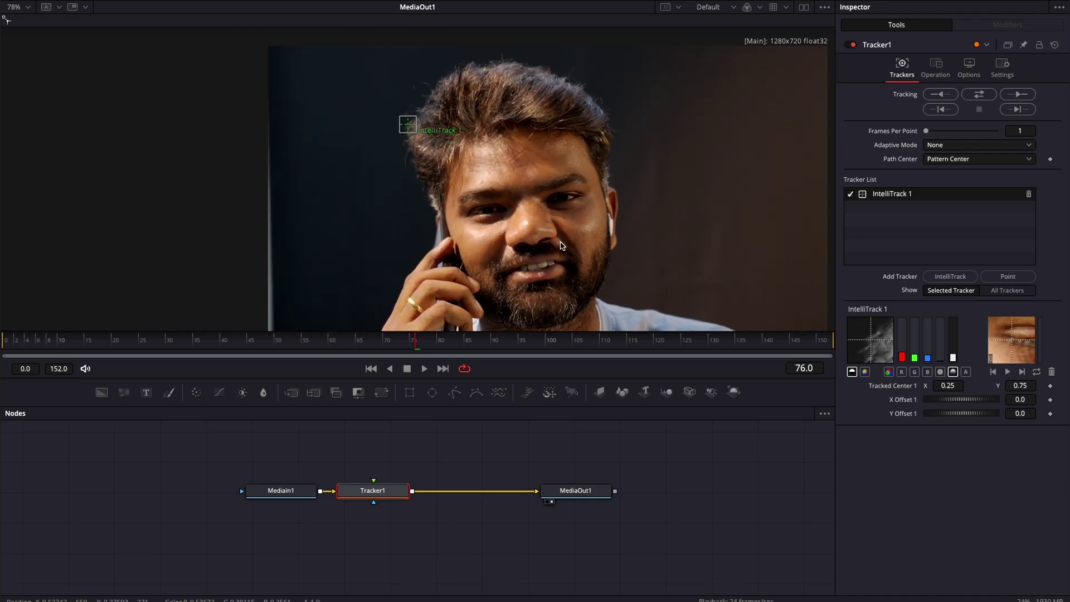
drag(381, 106, 468, 235)
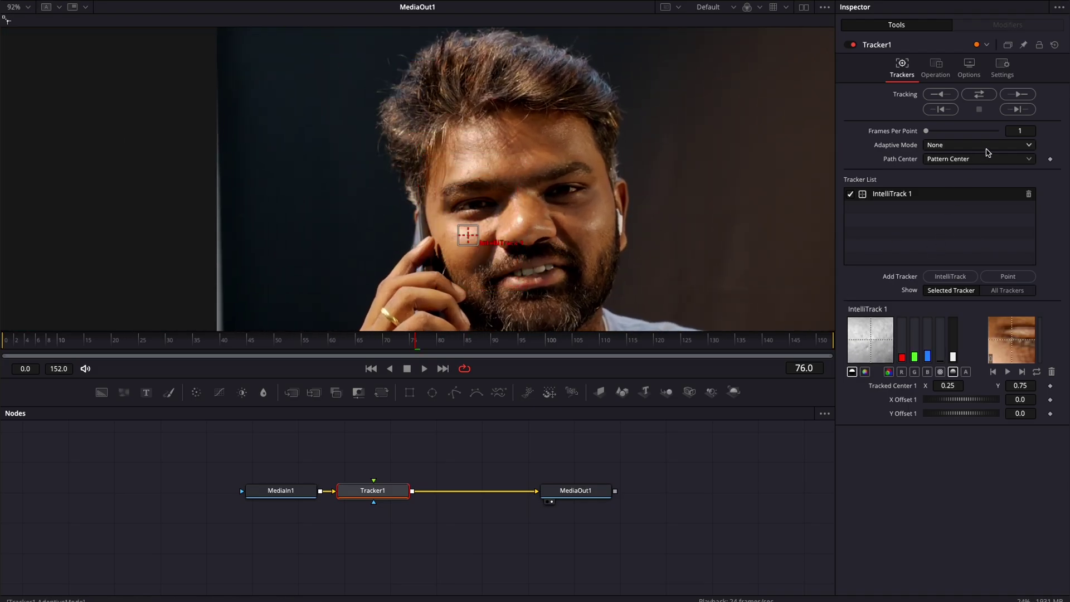
click(979, 94)
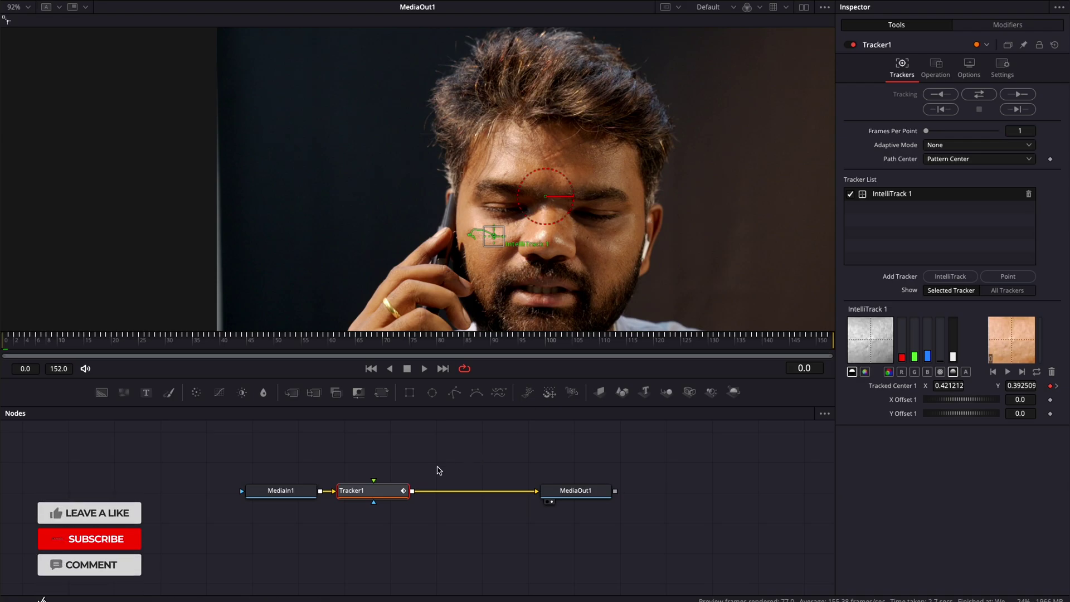
Set the operation of Tracker1 to Match Move.
click(941, 72)
click(950, 95)
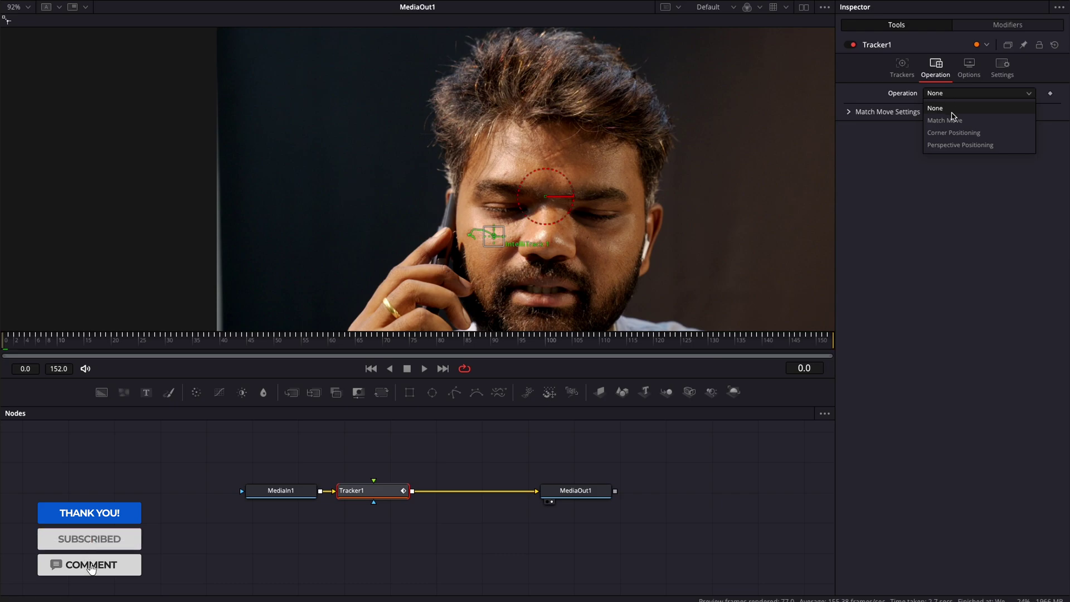
click(954, 120)
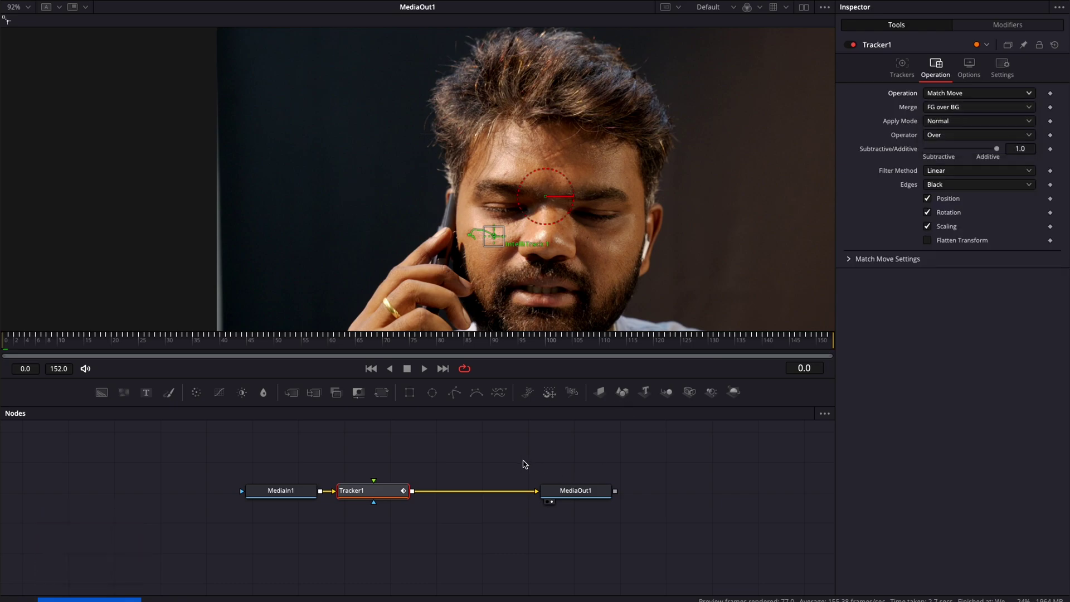
Add Flesh Cut.png from the Media Pool to the node graph as a separate node and show it in the viewer.
scroll(520, 462, up, 2)
click(150, 7)
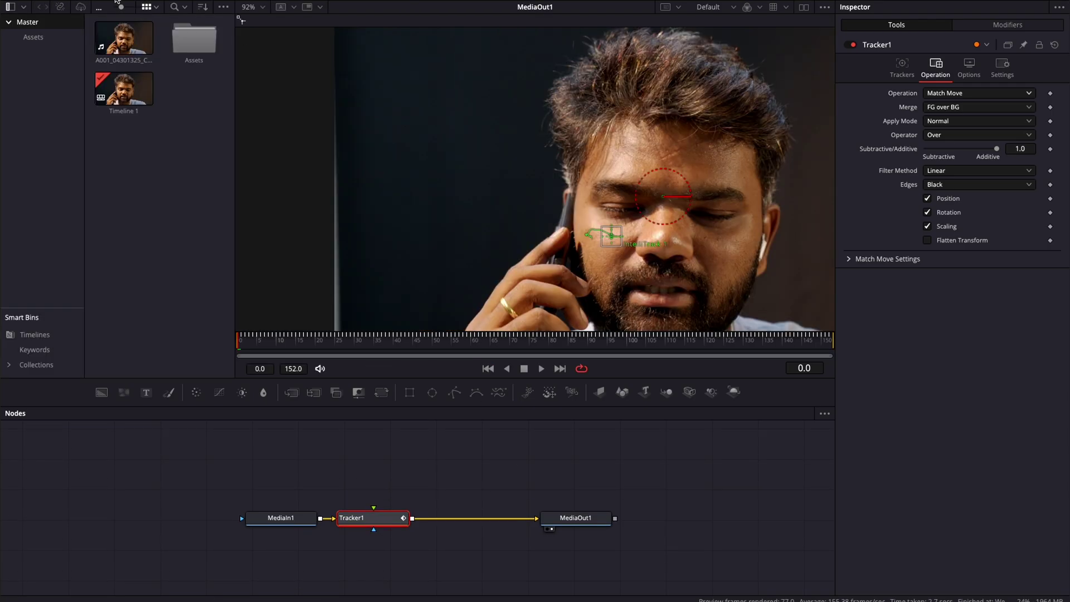
drag(123, 39, 511, 468)
key(1)
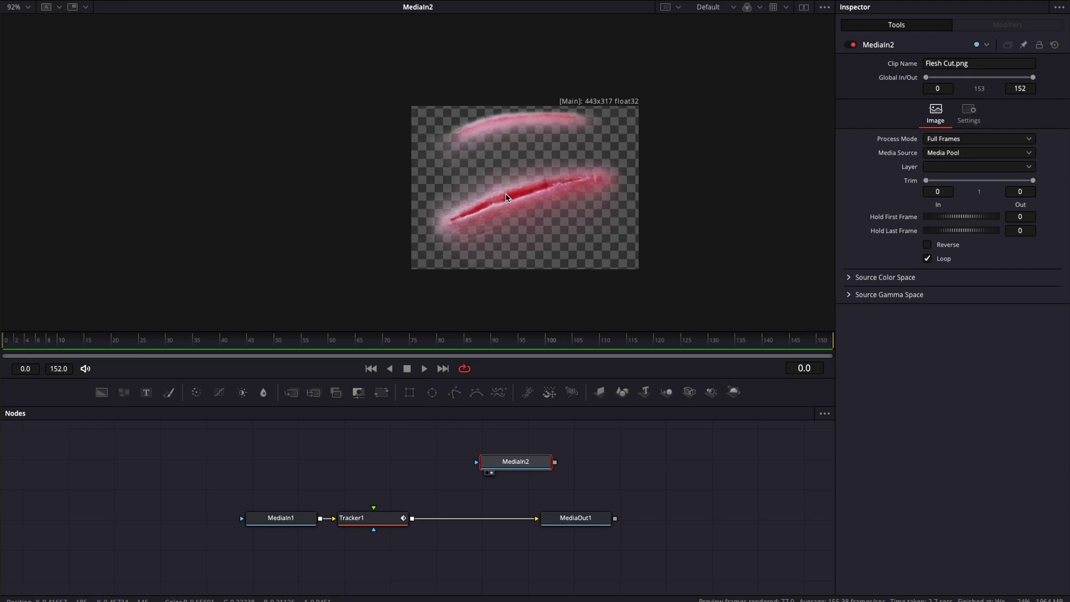
scroll(507, 197, up, 2)
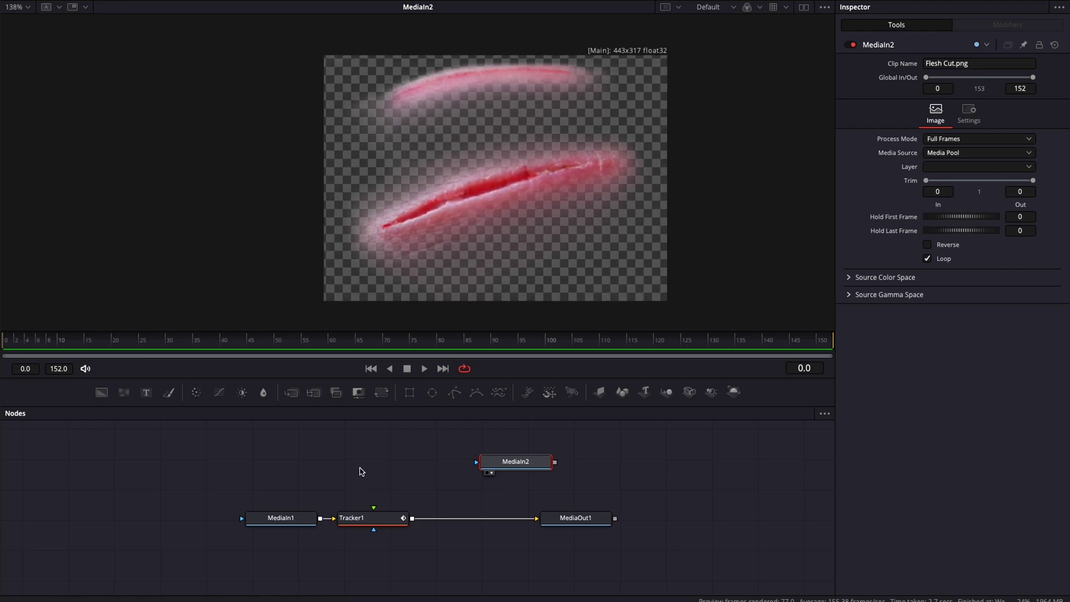
Add a BSpline mask and draw it as a closed outline around the lower, larger cut in the image.
click(441, 476)
click(474, 393)
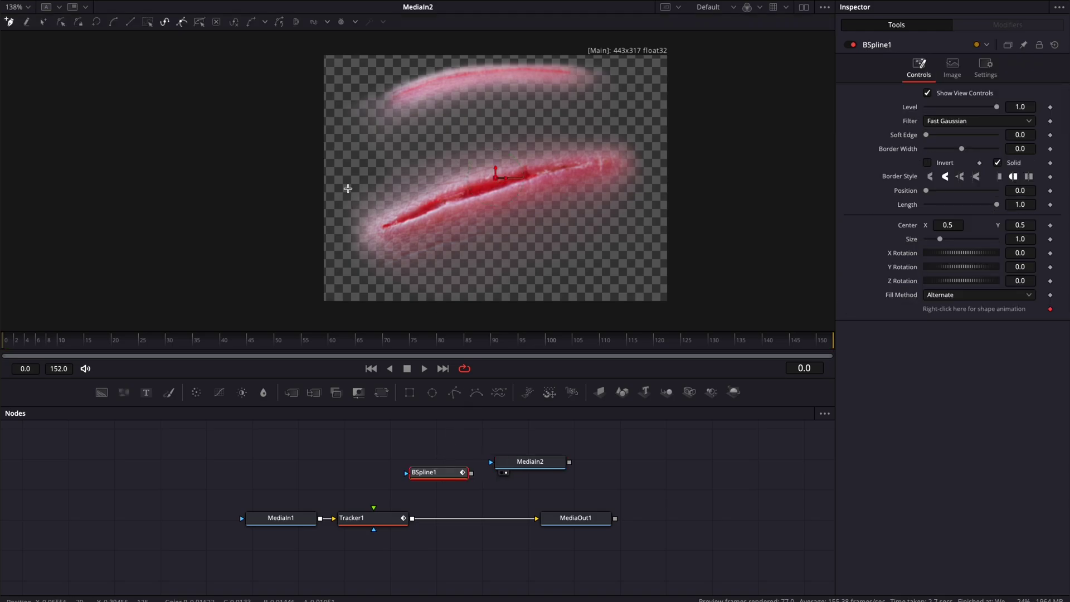
click(467, 135)
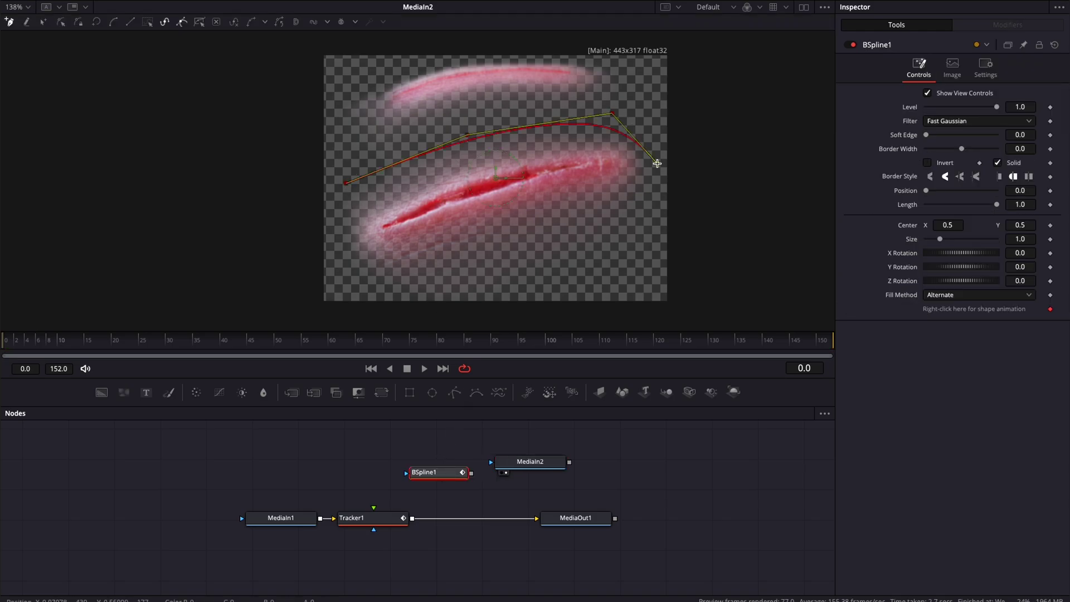
click(610, 248)
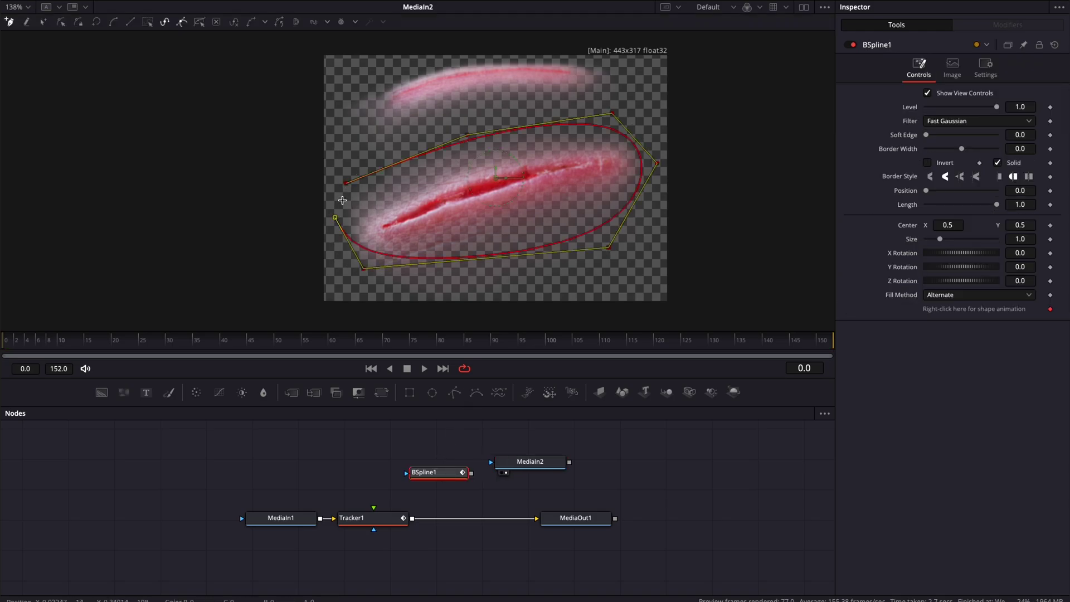
click(347, 184)
Mask MediaIn2 with the BSpline, pulling its two lowest points slightly down and raising its soft edge to about 0.1.
drag(471, 474, 528, 467)
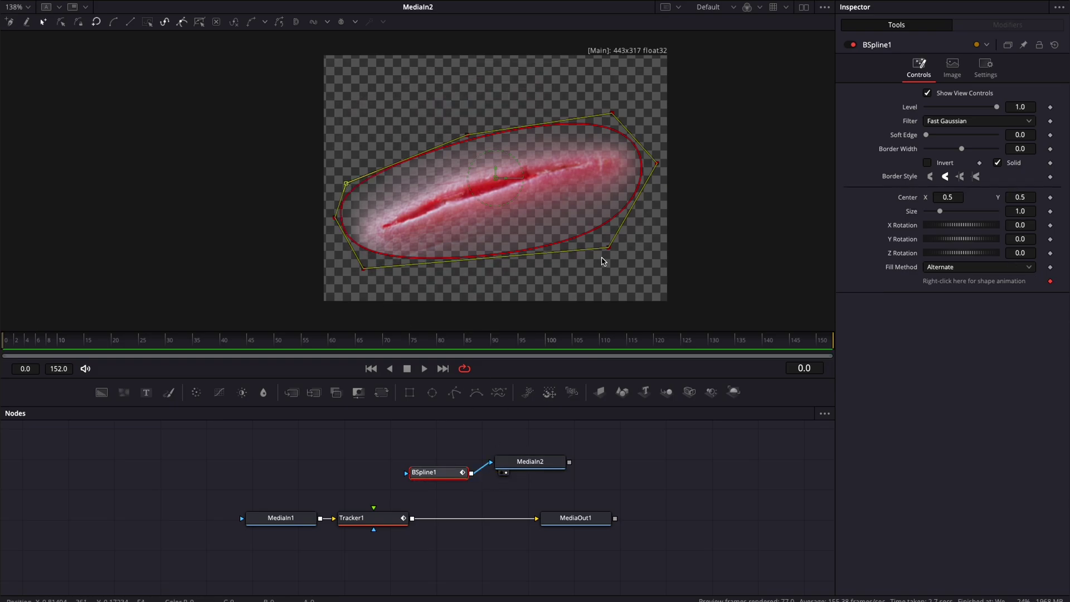
drag(608, 248, 610, 261)
drag(365, 269, 359, 280)
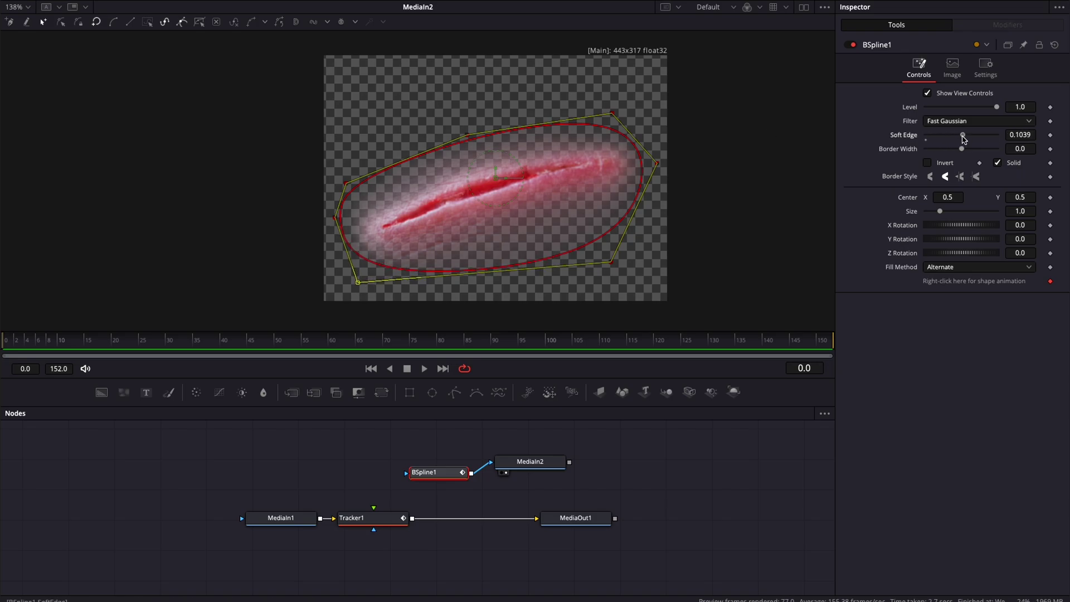
Move the masked cut nodes above Tracker1, connect MediaIn2 to its Foreground input and show Tracker1 in the viewer.
ctrl+click(498, 462)
drag(498, 461, 338, 449)
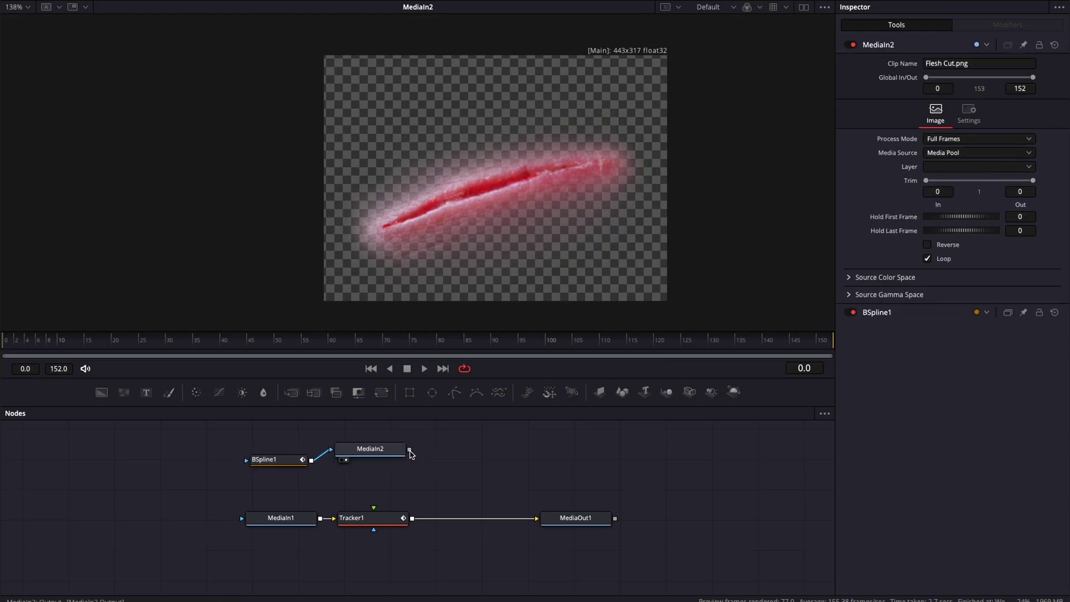
drag(410, 449, 369, 521)
right_click(370, 522)
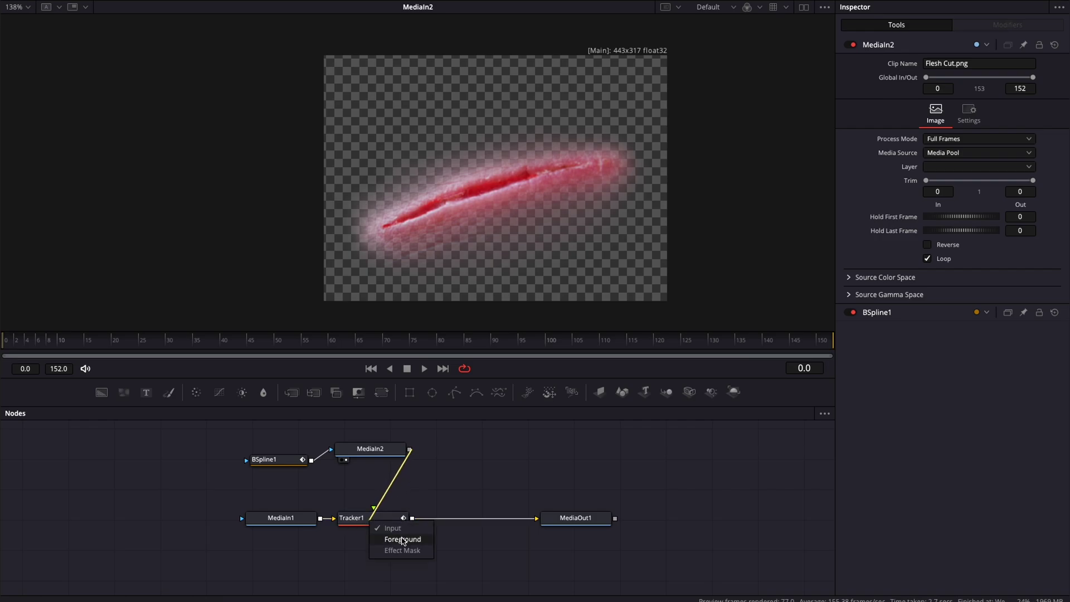
click(413, 540)
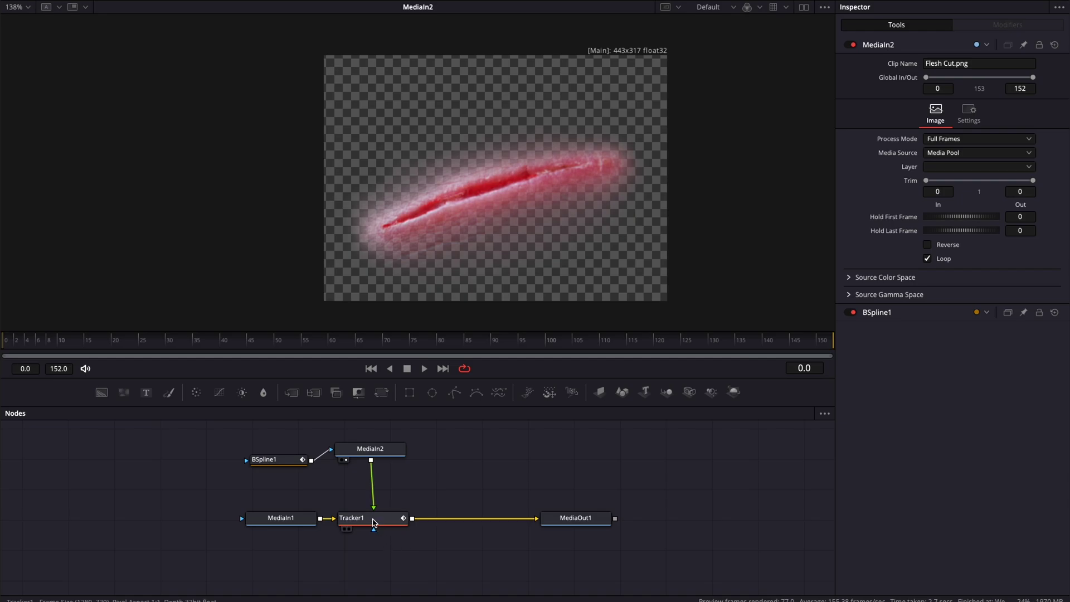
drag(373, 523, 524, 216)
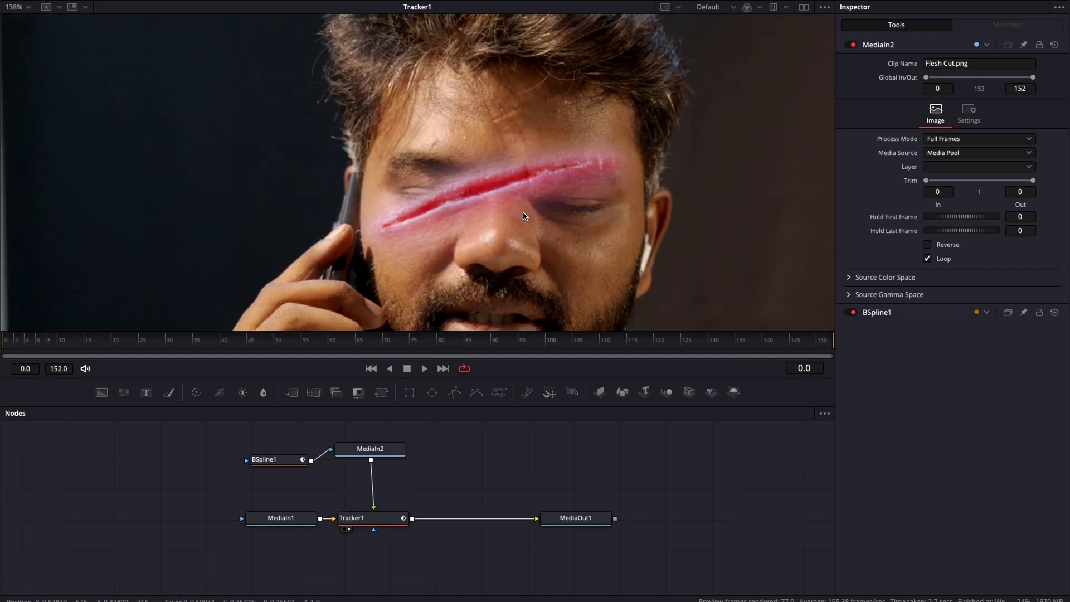
Insert a Transform between MediaIn2 and Tracker1, scaling the cut to about 0.31 and moving it onto the cheek beside the nose.
click(393, 452)
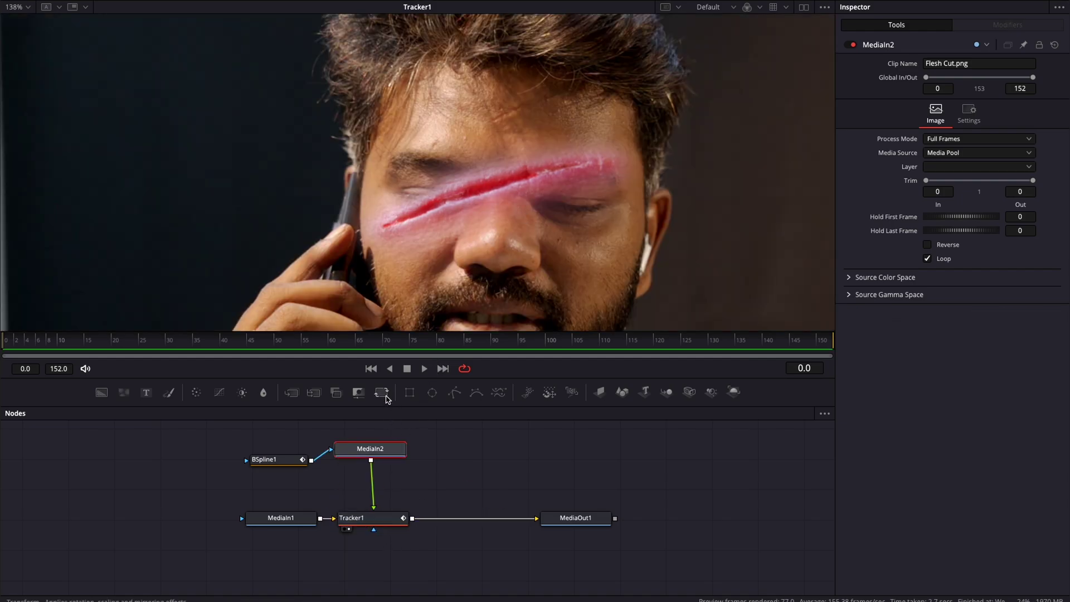
click(442, 472)
key(space)
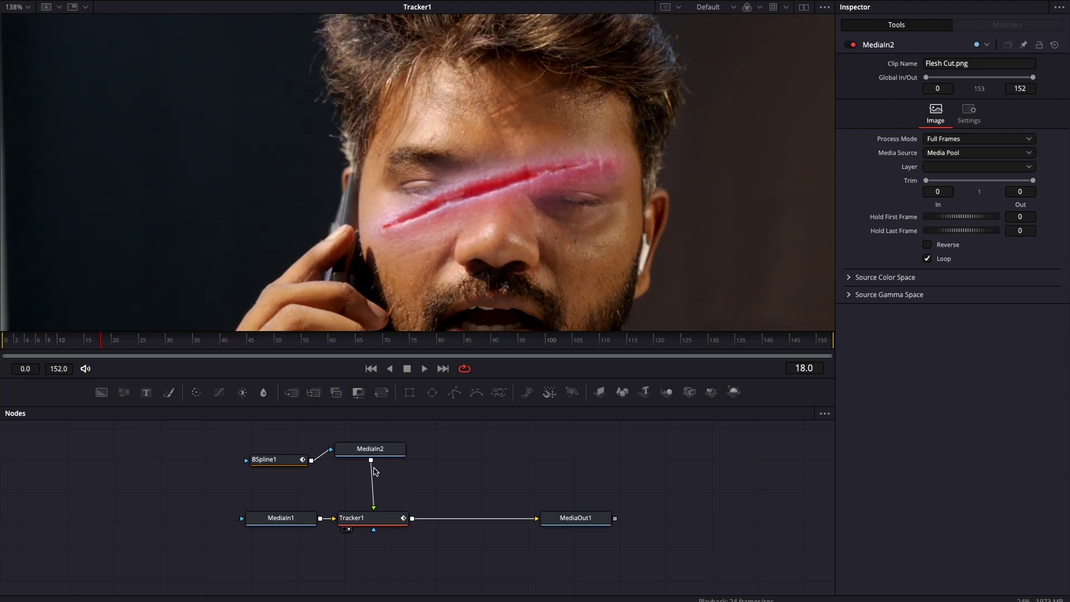
click(382, 393)
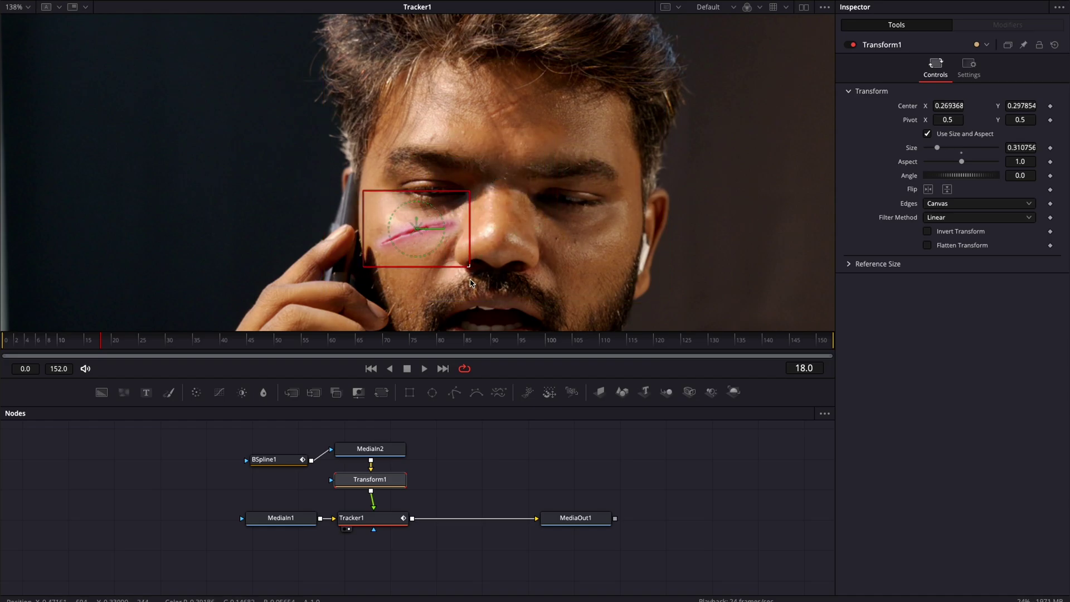
Play back the composite and examine up close how the cut follows the cheek.
click(517, 460)
key(space)
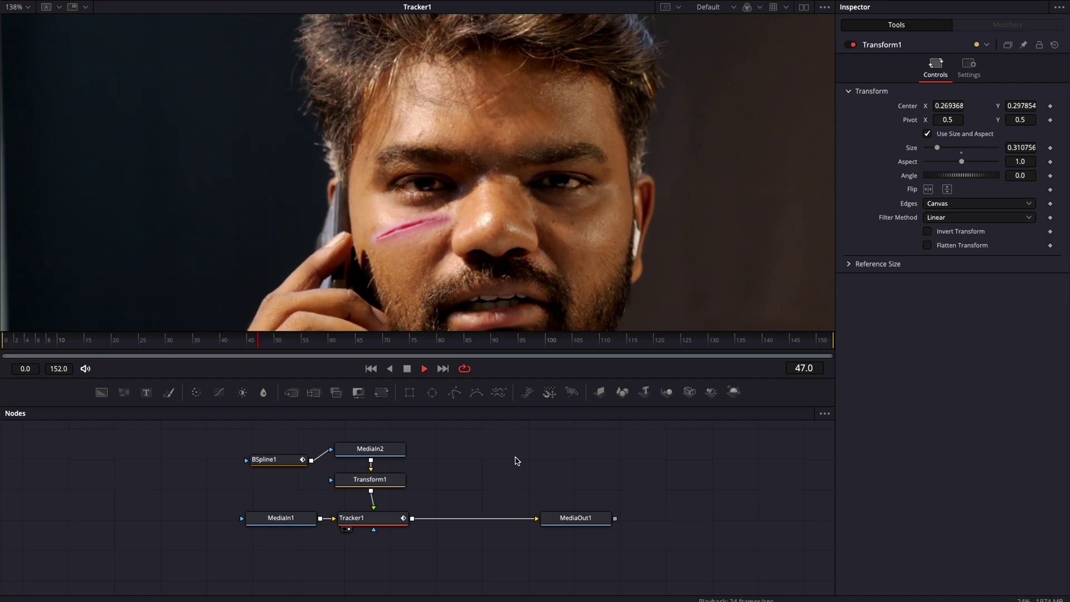
key(space)
scroll(391, 254, up, 5)
key(space)
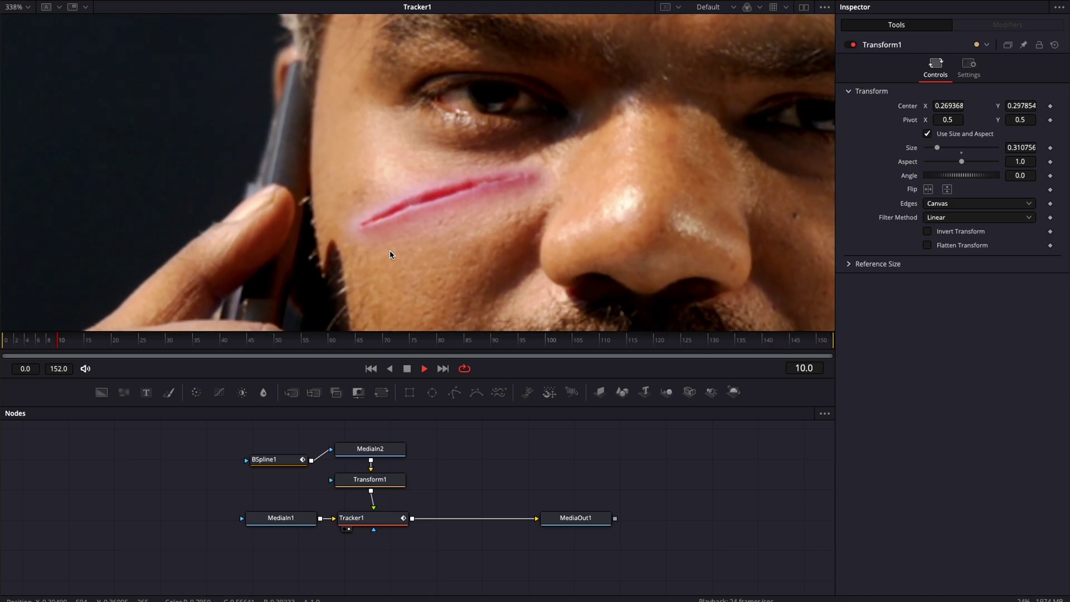
key(space)
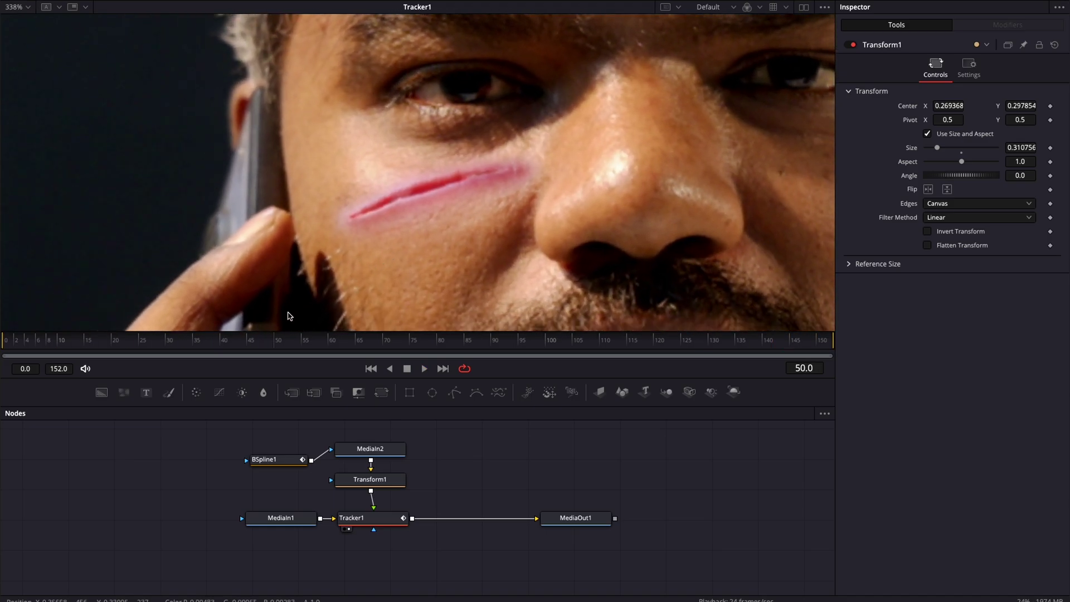
Move MediaIn1, Tracker1 and Transform1 down, and insert a ColorCorrector between MediaIn2 and Transform1.
drag(292, 574, 362, 572)
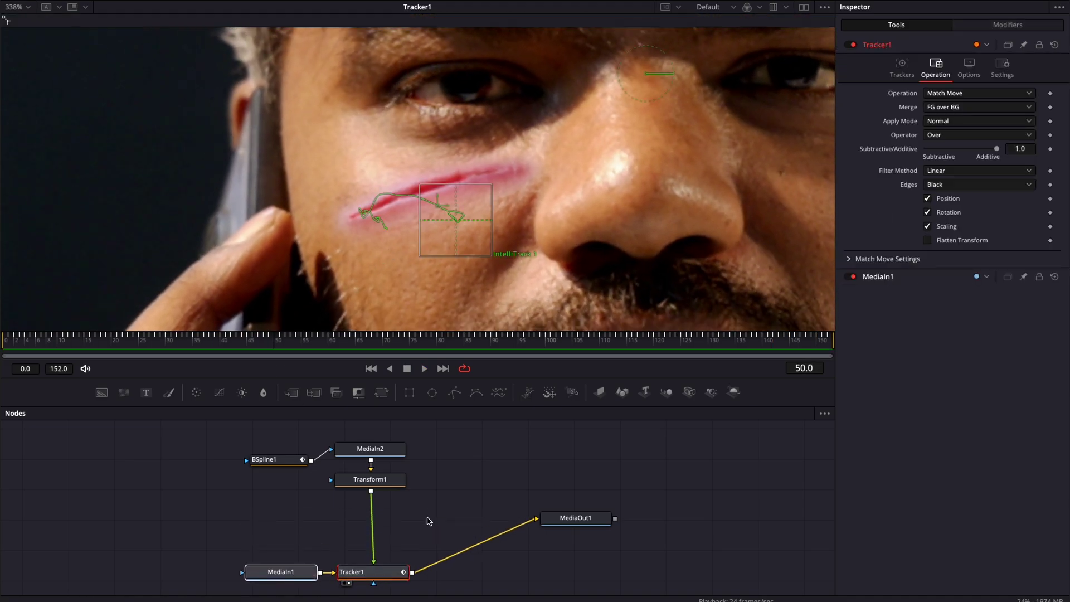
click(394, 483)
drag(394, 486, 394, 527)
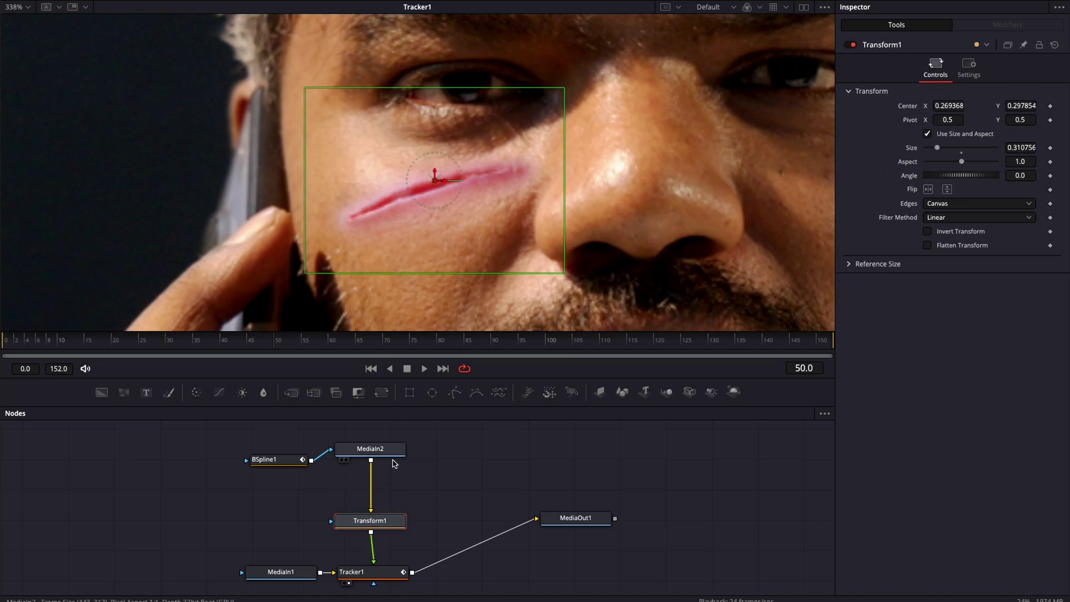
click(393, 452)
key(shift+space)
text(c)
key(Return)
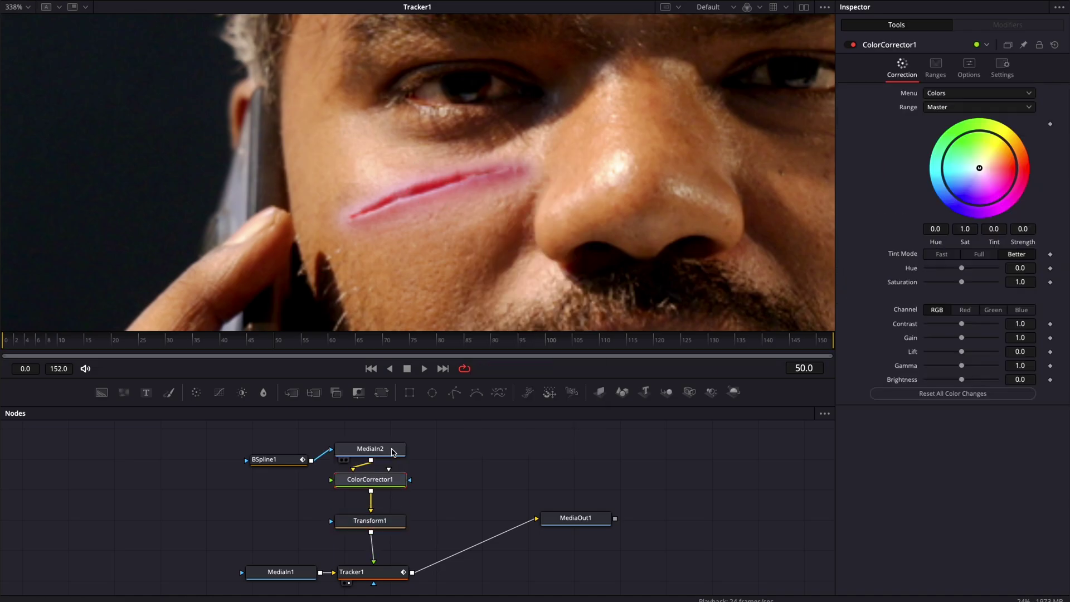
Set the cut's saturation to 0.83, contrast to 0.77 and gain to 1.13, and enable Pre-Divide / Post-Multiply on the ColorCorrector.
drag(962, 282, 955, 283)
drag(961, 328, 964, 343)
scroll(557, 168, down, 3)
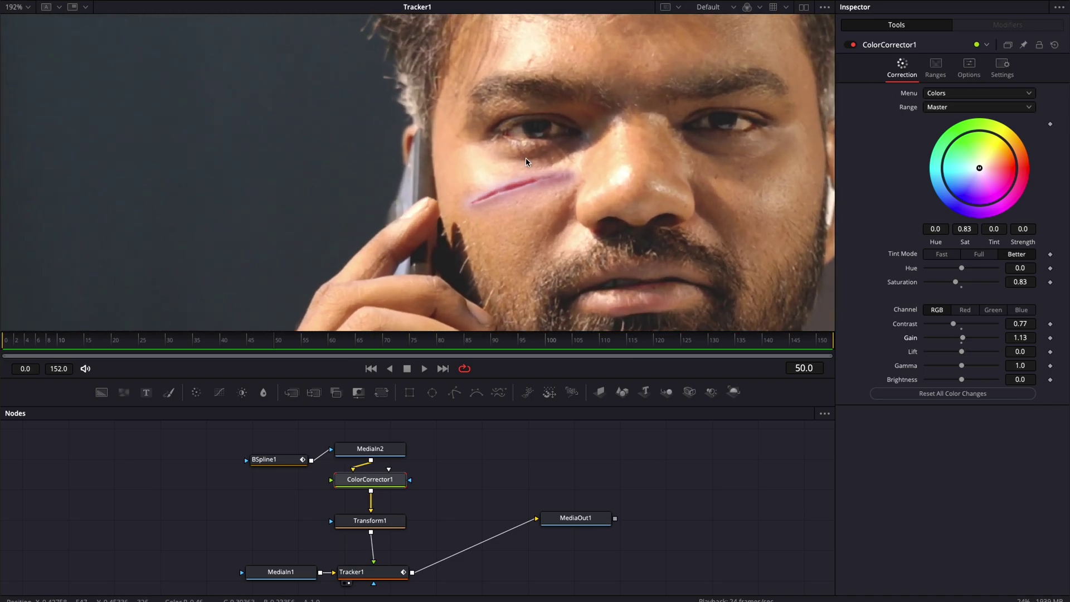
scroll(529, 161, down, 2)
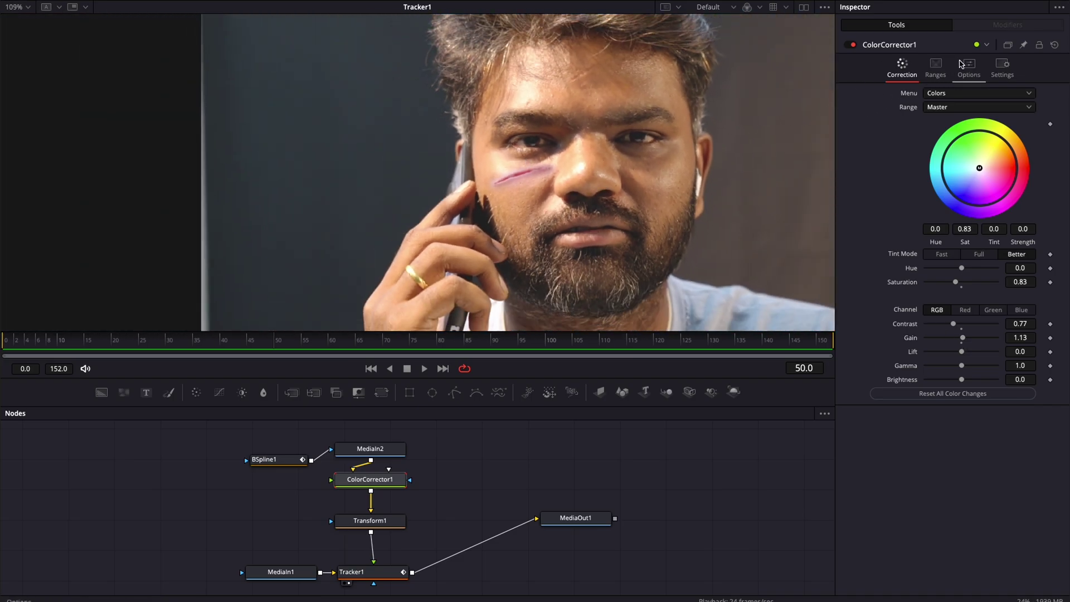
click(969, 66)
click(958, 93)
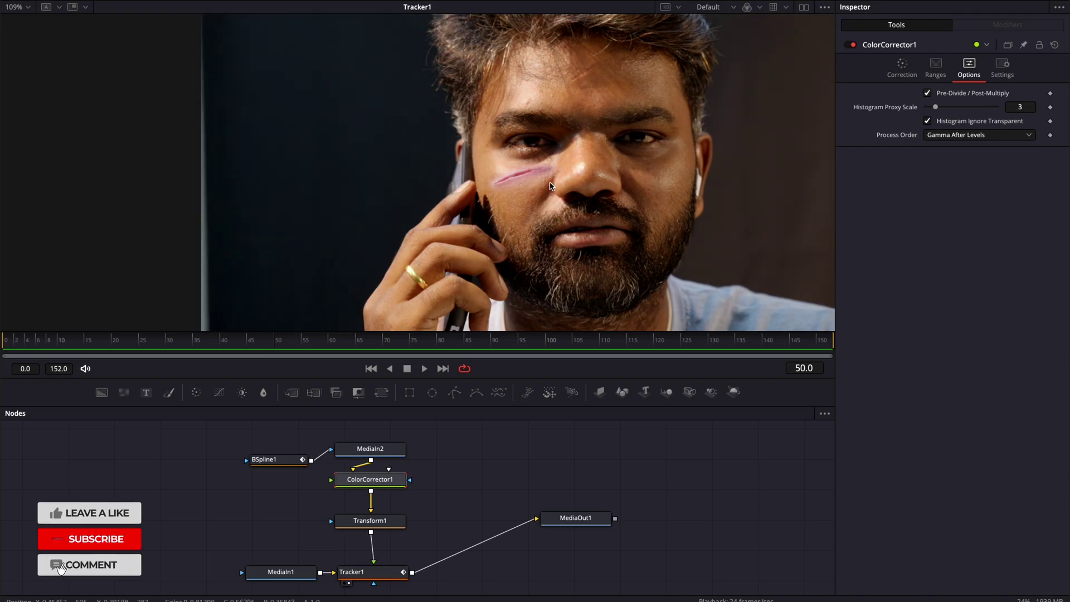
Tint the cut towards orange at about 0.12 strength, set brightness to -0.03 and lift to -0.17, and play back the grade.
click(902, 65)
scroll(593, 172, up, 3)
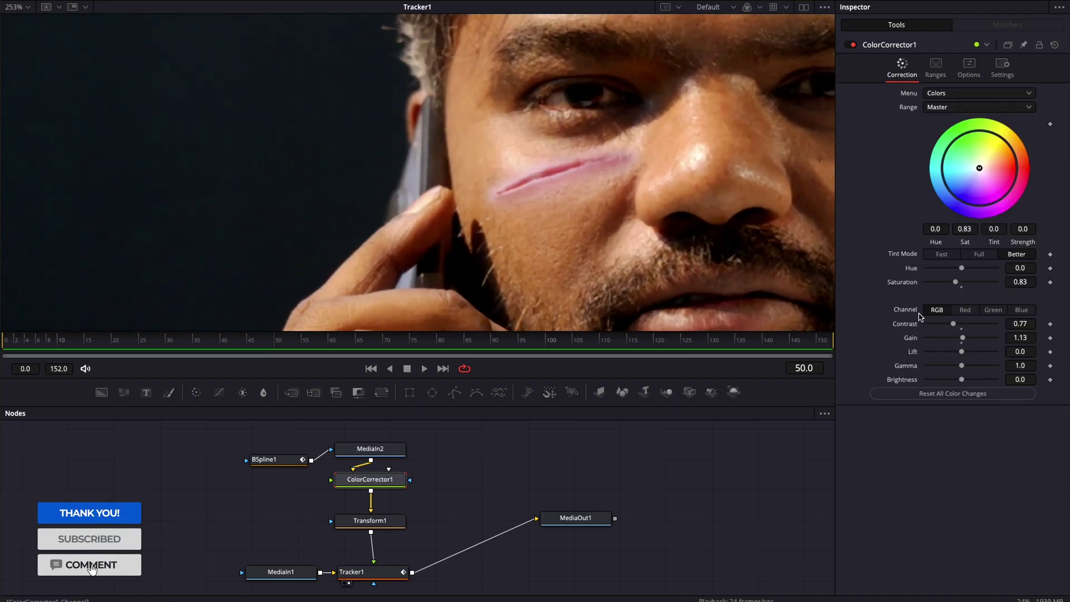
drag(964, 381, 963, 382)
drag(979, 168, 989, 162)
drag(964, 340, 960, 352)
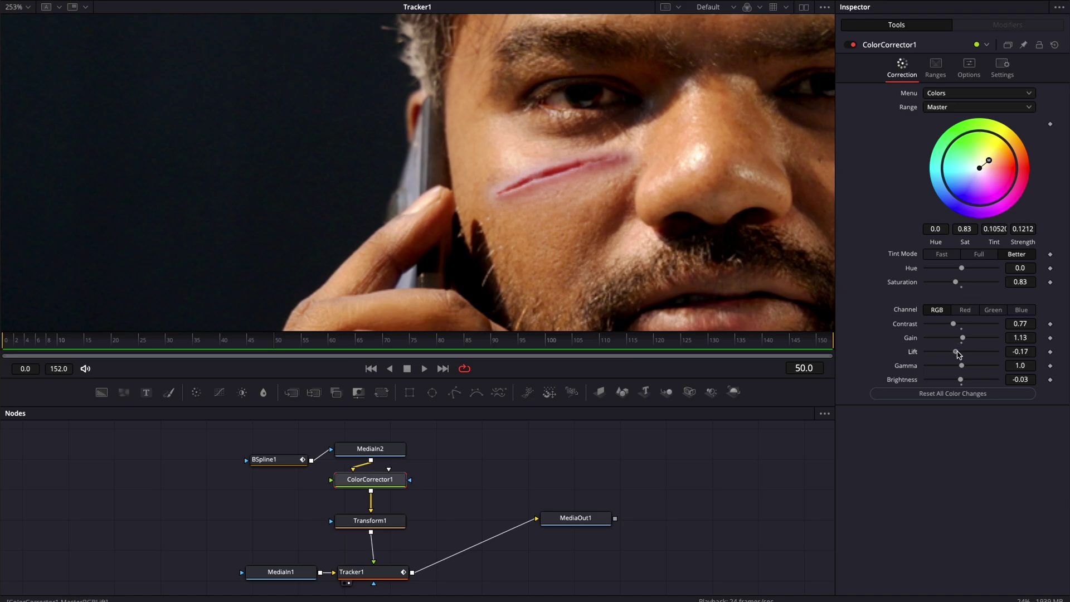
key(space)
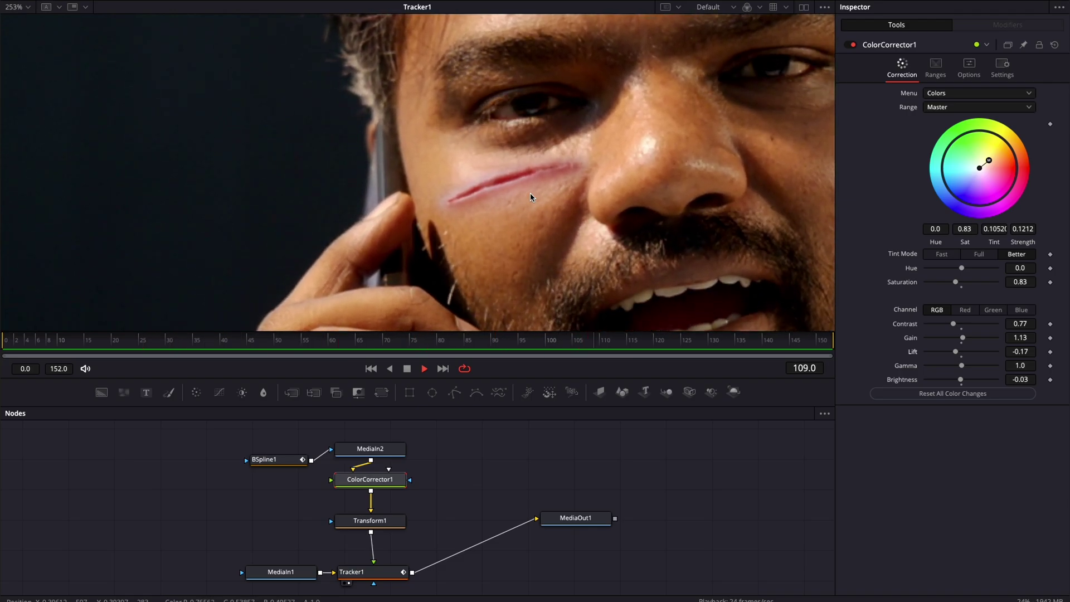
key(space)
Add a Surface Tracker node to the composition and place it below Tracker1.
scroll(514, 491, down, 1)
scroll(514, 490, left, 1)
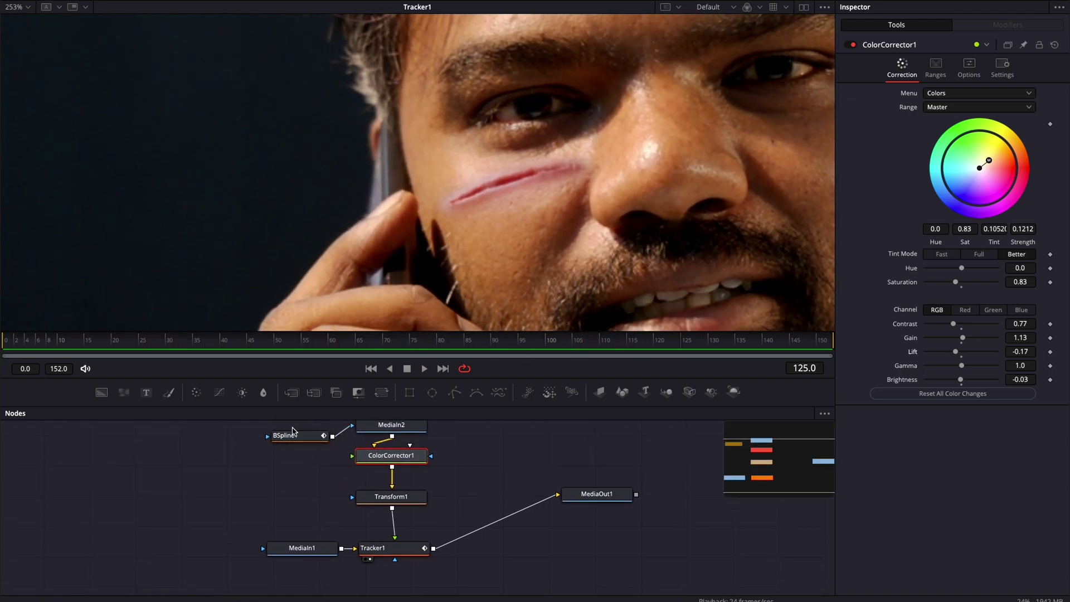
drag(295, 512, 309, 547)
key(ctrl+z)
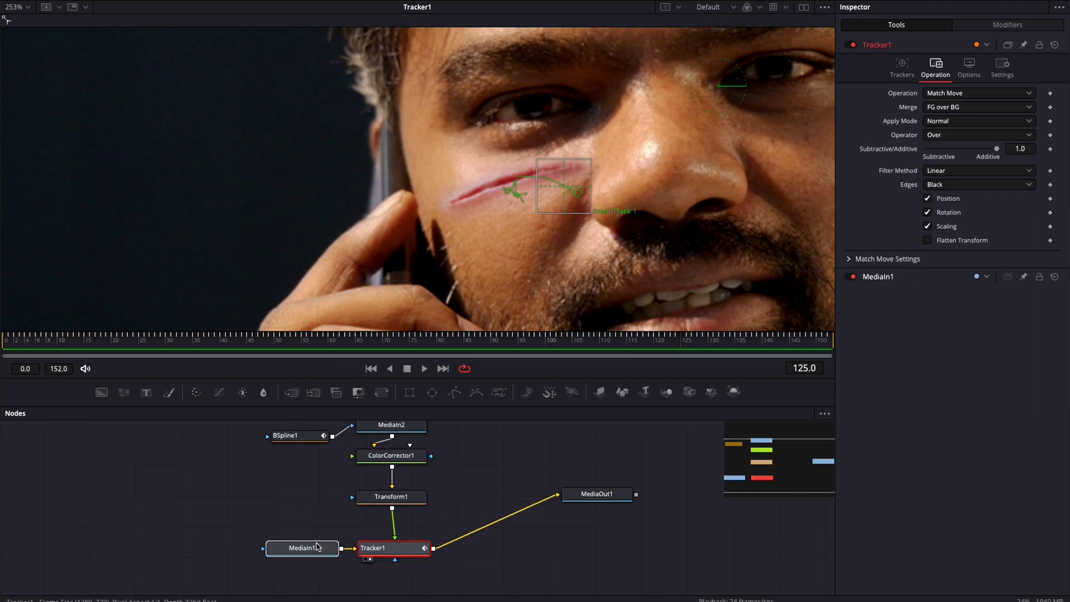
scroll(350, 564, down, 1)
scroll(349, 564, down, 1)
click(366, 569)
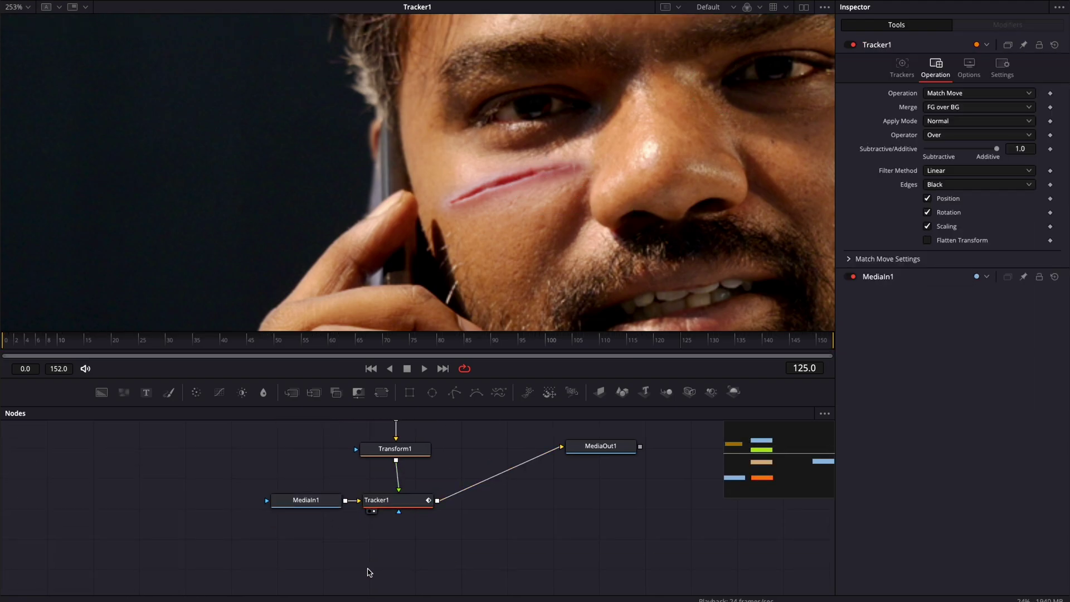
key(shift+space)
text(ccsurf)
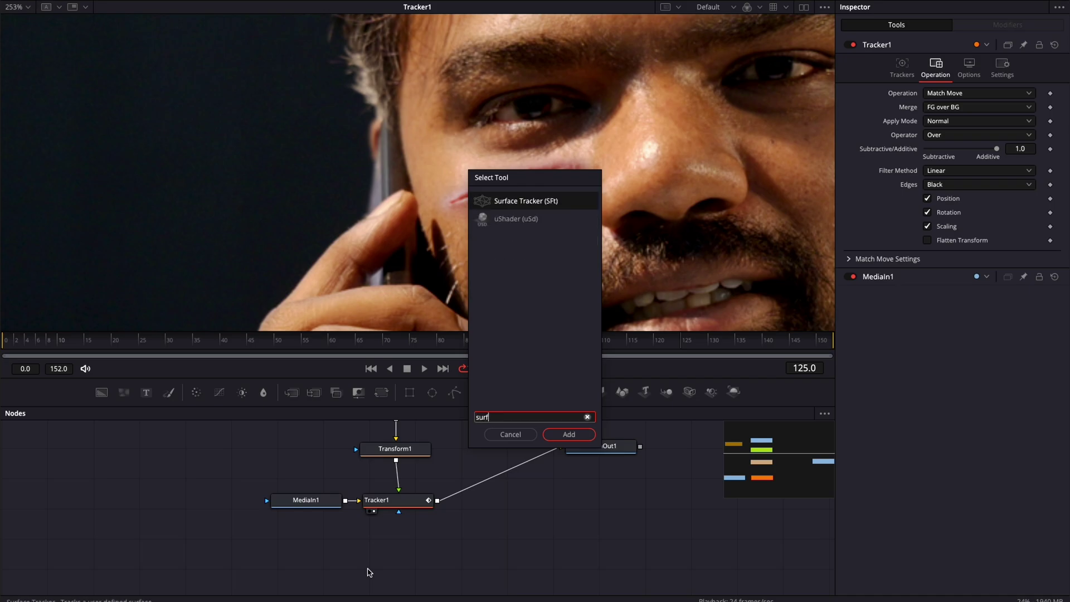
key(Return)
drag(368, 571, 407, 564)
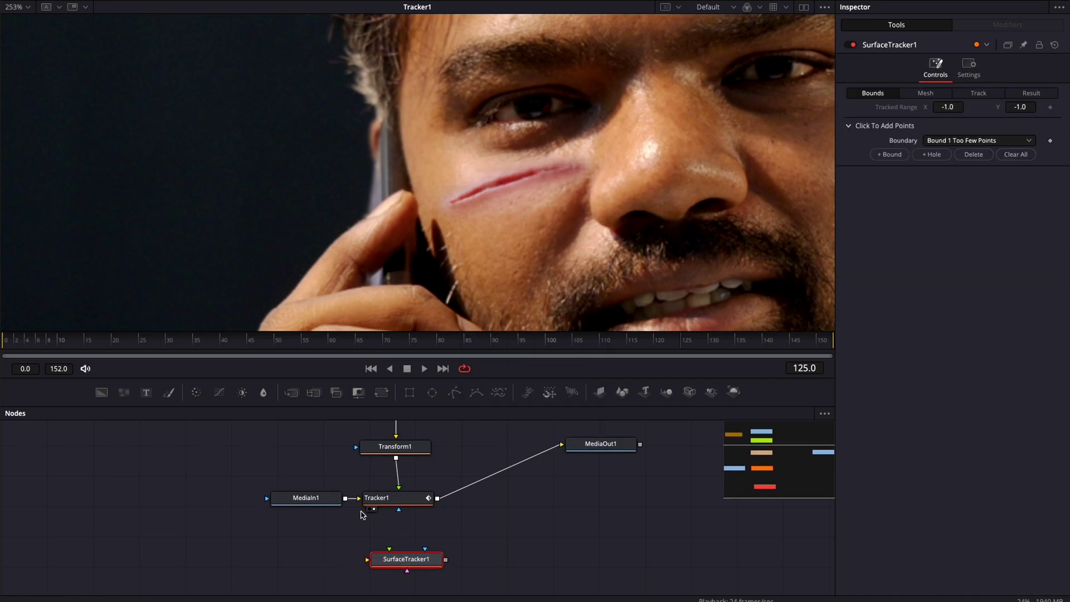
Connect MediaIn1 to the Surface Tracker and show that node in the viewer with its controls.
drag(328, 500, 375, 563)
click(379, 569)
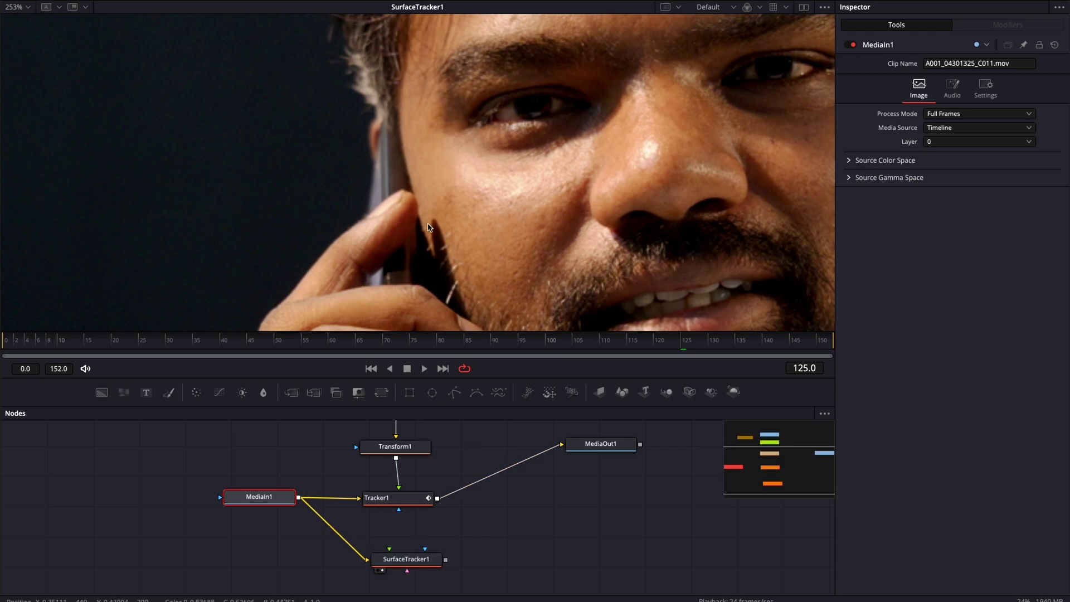
click(427, 560)
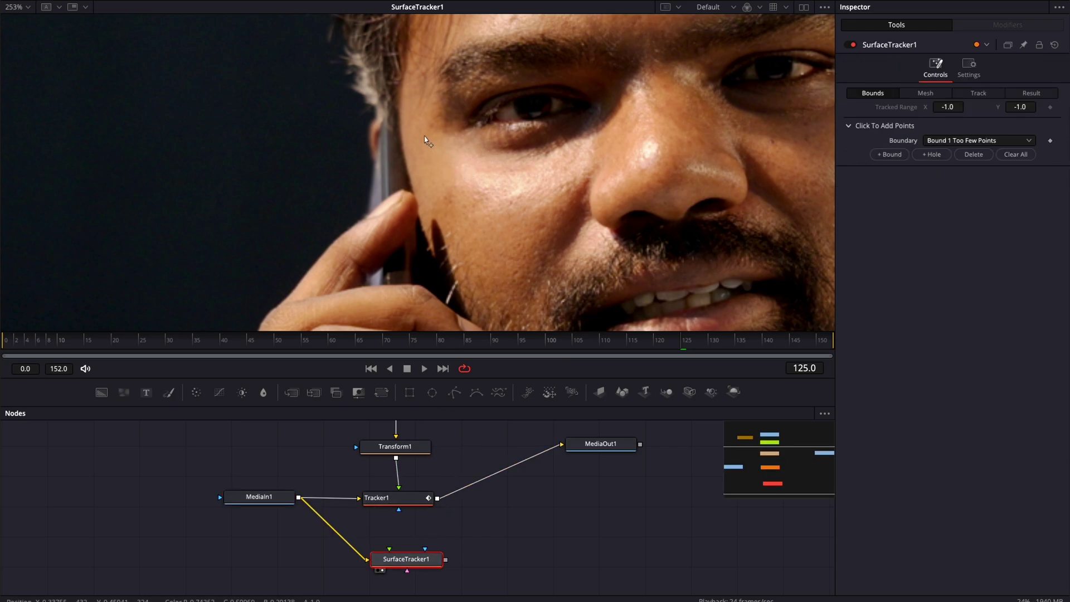
Outline the cheek from beneath the eye down to the beard as the Surface Tracker's boundary and generate its mesh.
click(487, 150)
click(593, 118)
click(598, 154)
click(588, 210)
click(587, 243)
click(565, 274)
click(541, 307)
click(514, 311)
click(476, 279)
click(445, 249)
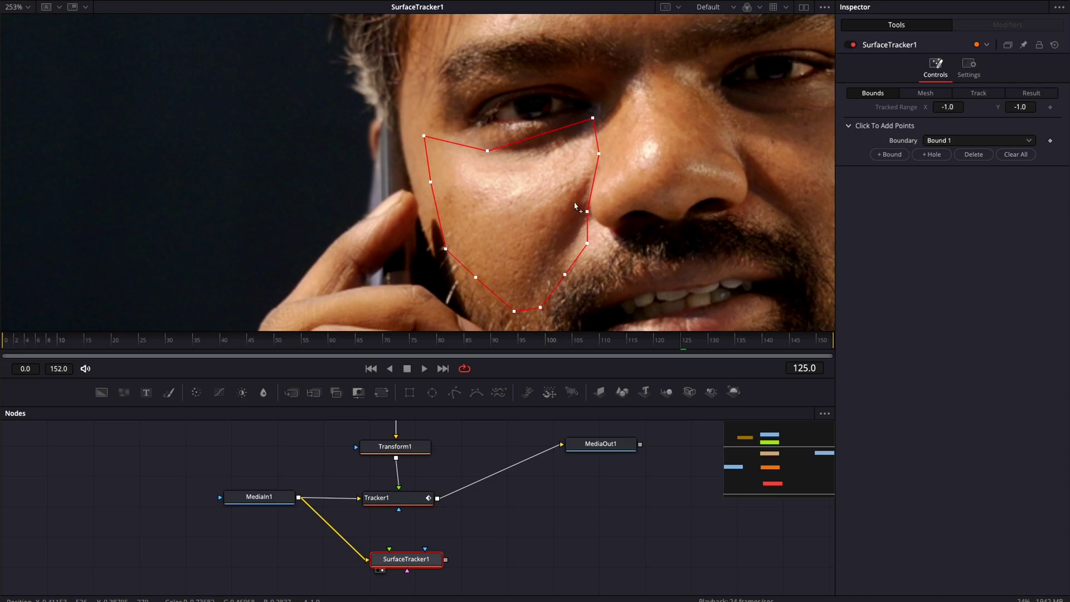
click(927, 96)
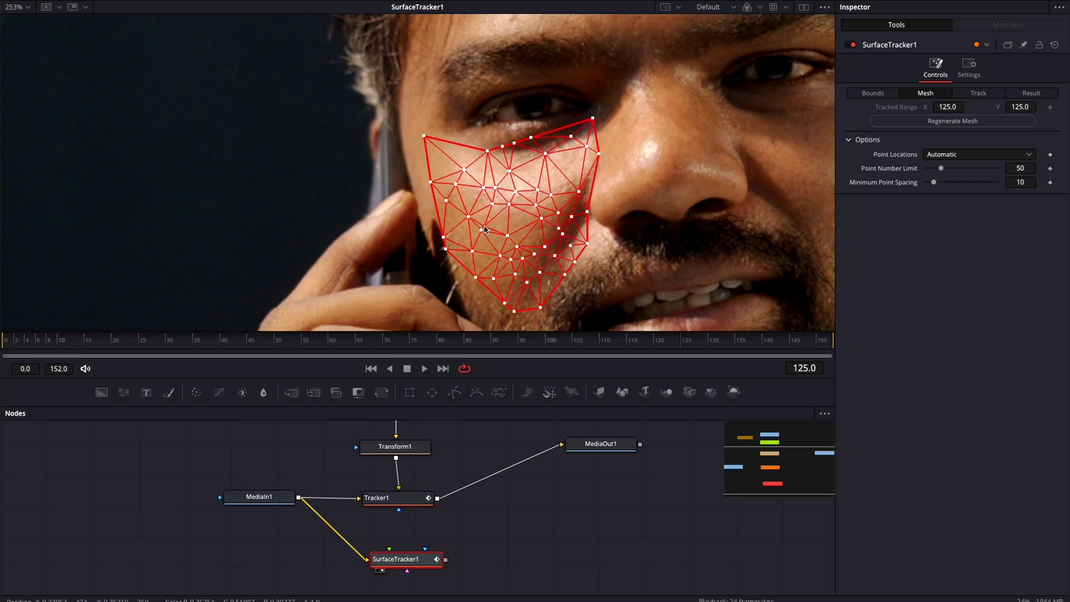
Add extra tracking points in the gaps of the cheek mesh, mainly along its outer side and beneath the eye.
click(494, 170)
click(473, 169)
click(460, 158)
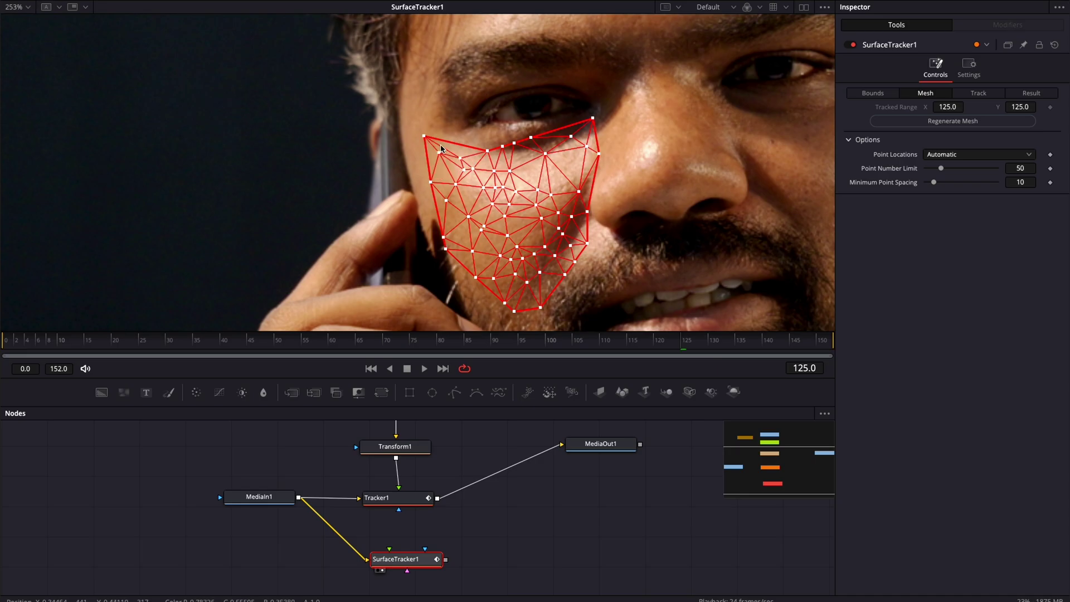
click(447, 174)
click(461, 221)
click(462, 245)
click(458, 230)
click(472, 259)
click(564, 168)
click(540, 168)
click(526, 160)
click(528, 186)
click(554, 181)
click(560, 158)
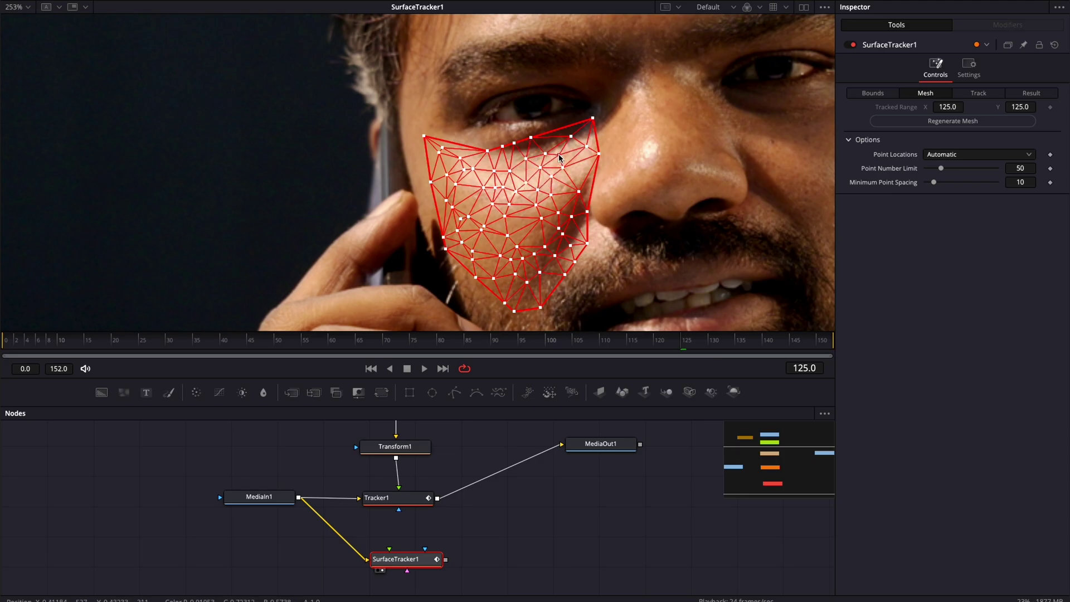
Set the mesh's Point Number Limit to 68 and add a few points in the remaining gaps at the temple and mid-cheek.
drag(941, 172, 947, 173)
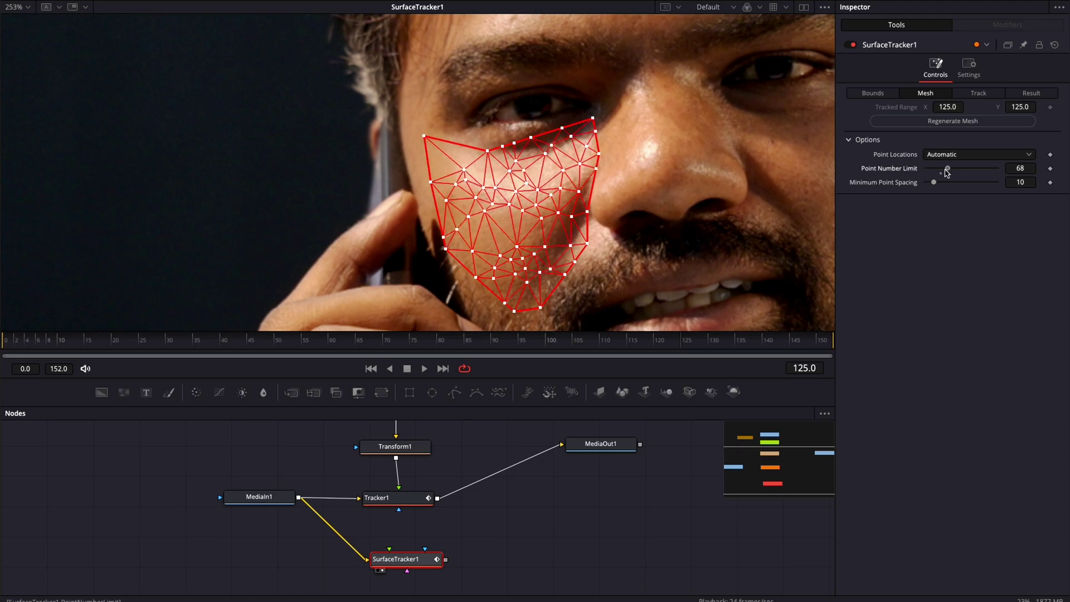
click(446, 153)
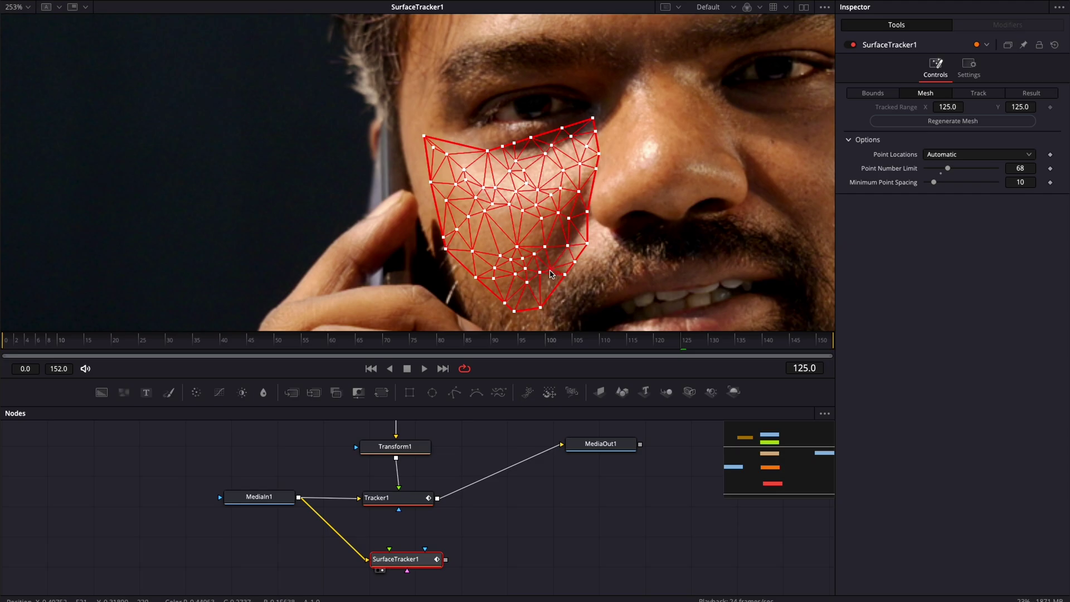
click(486, 240)
click(501, 228)
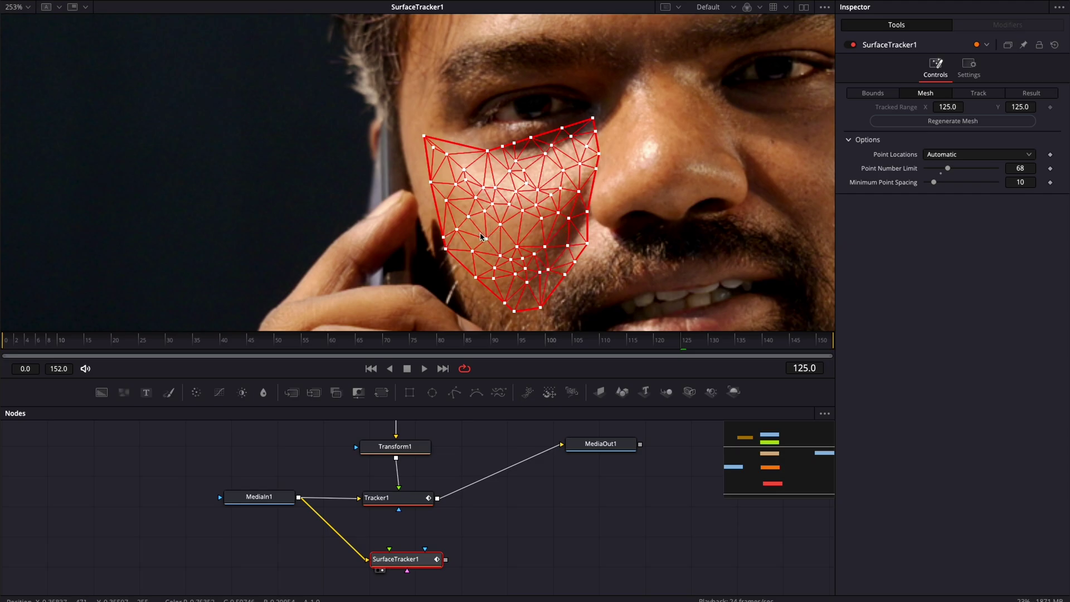
Track the cheek mesh in both directions from frame 125 with Better quality and a Motion Range of 0.1, and play back the track.
click(974, 95)
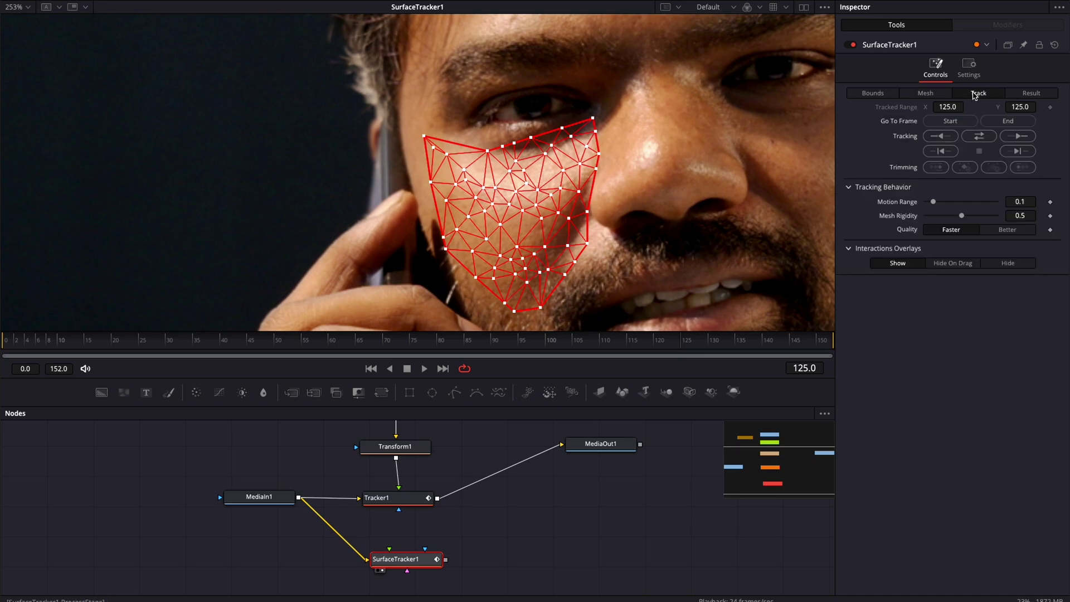
click(1003, 231)
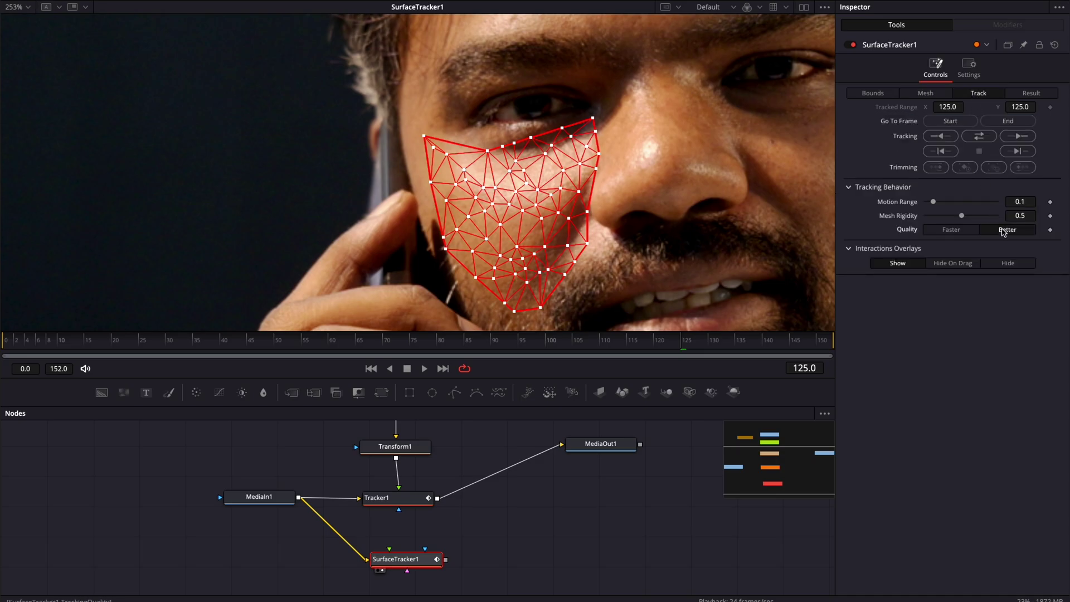
click(979, 136)
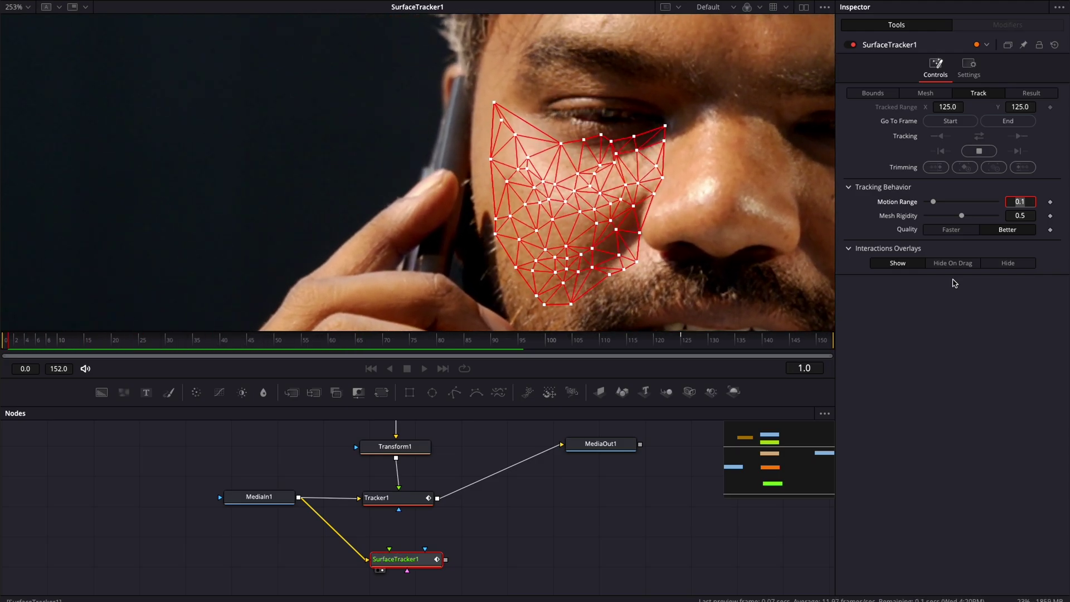
text(0.1)
key(Return)
key(space)
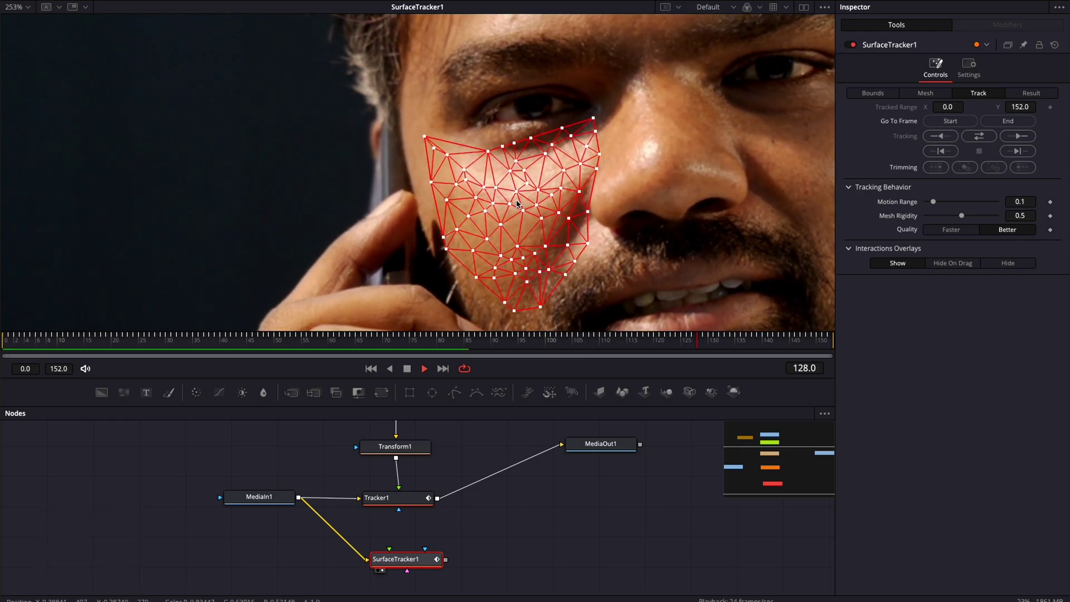
key(space)
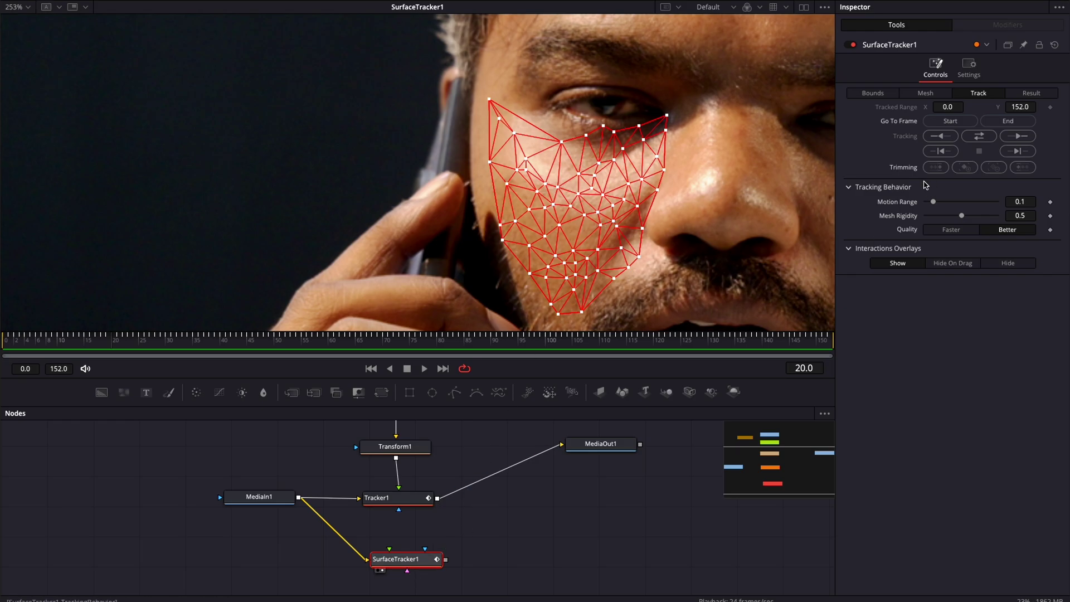
Open the Surface Tracker's result settings, connect ColorCorrector1 to its second image input and show SurfaceTracker1 in the viewer.
click(1045, 94)
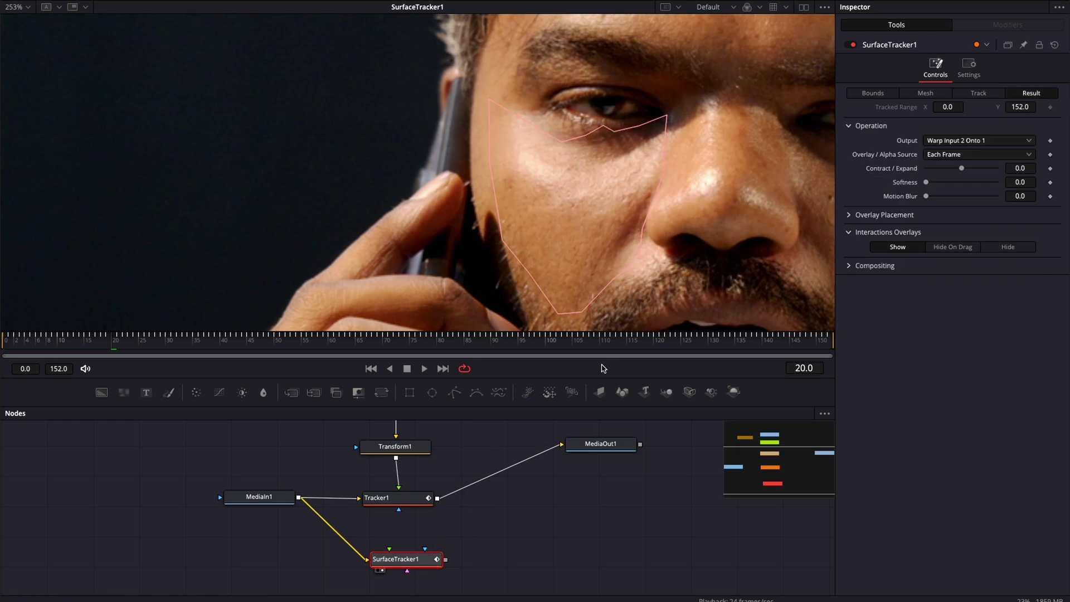
scroll(398, 554, up, 2)
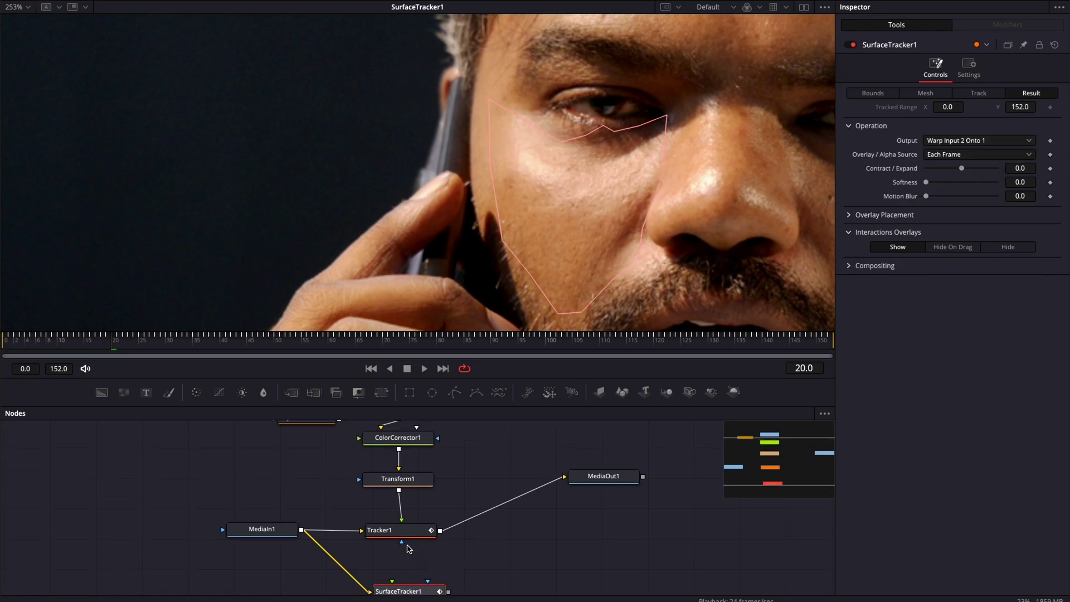
scroll(399, 452, up, 2)
drag(411, 475, 560, 261)
scroll(440, 563, down, 2)
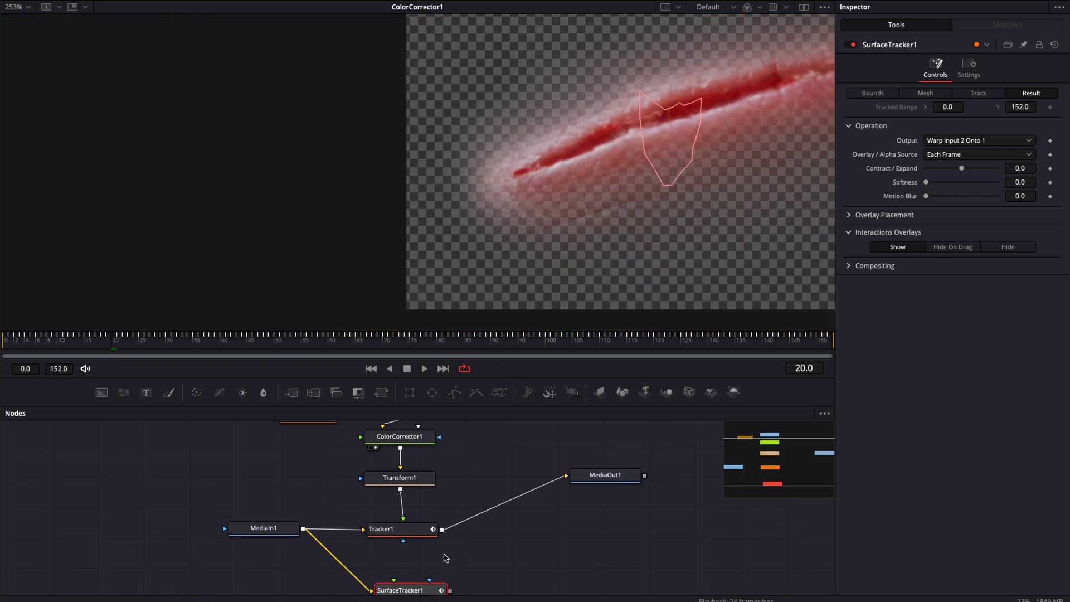
drag(401, 448, 453, 556)
scroll(446, 558, down, 1)
key(1)
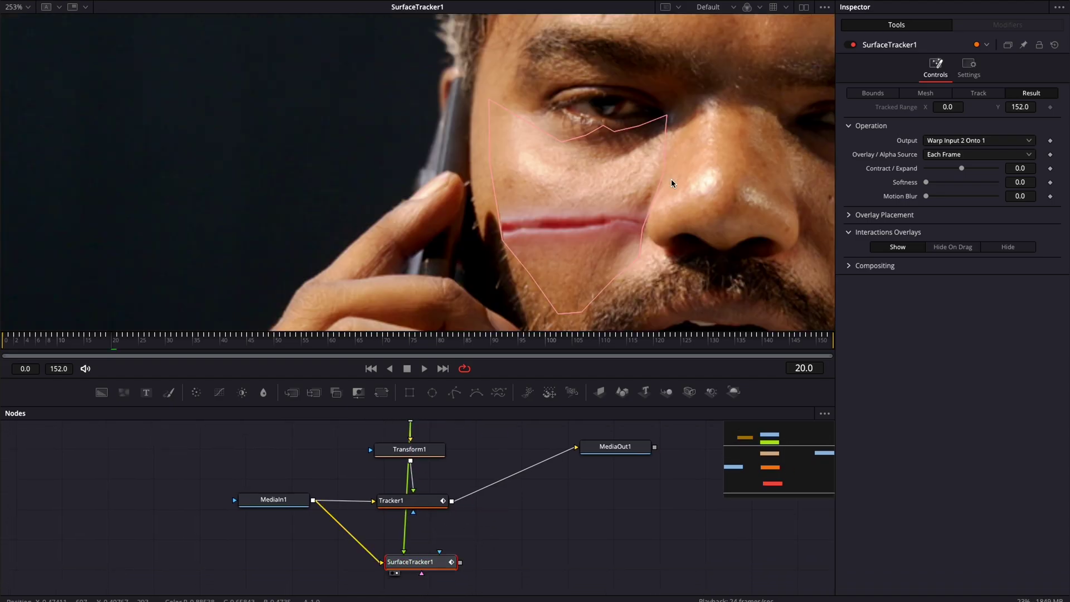
Play back the cut warped onto the tracked cheek and go to frame 125.
key(space)
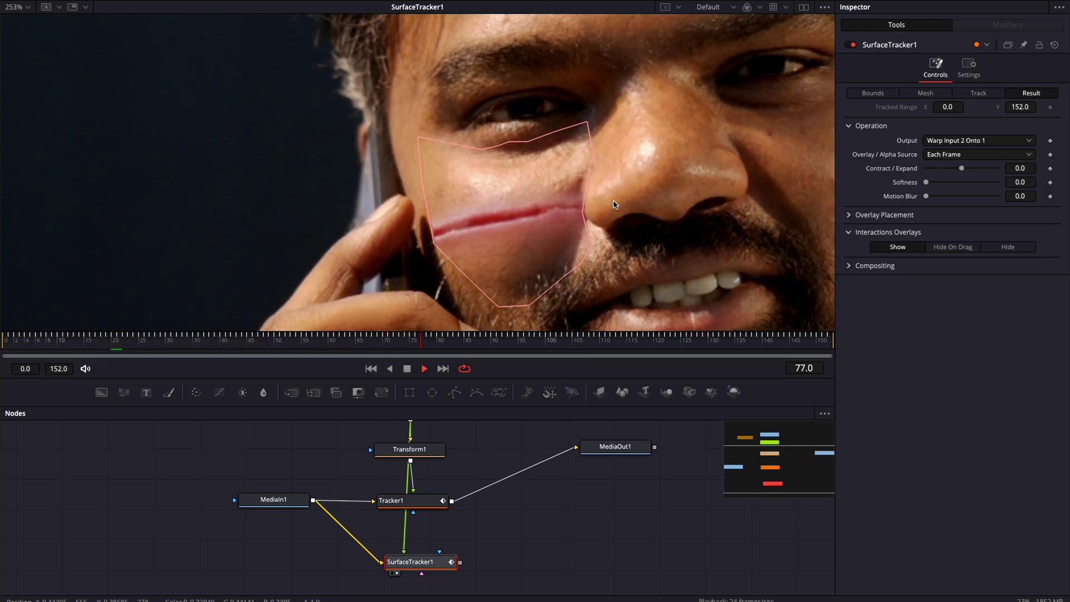
key(space)
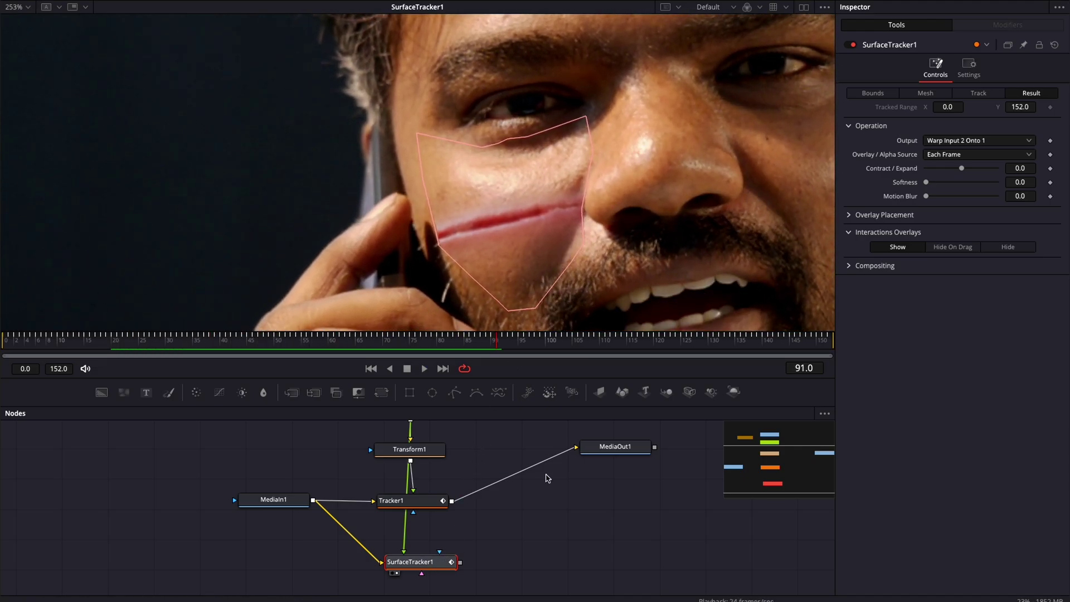
drag(500, 343, 682, 346)
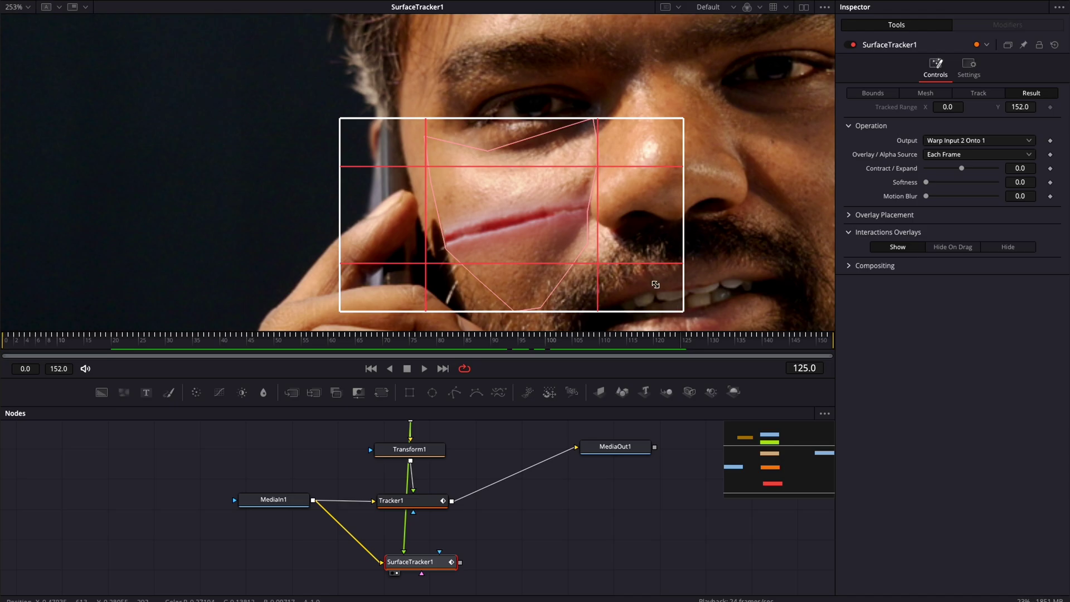
Scale down the warped cut overlay and move it onto the upper cheek below the eye, inside the tracked mesh.
drag(684, 311, 536, 229)
drag(473, 174, 543, 187)
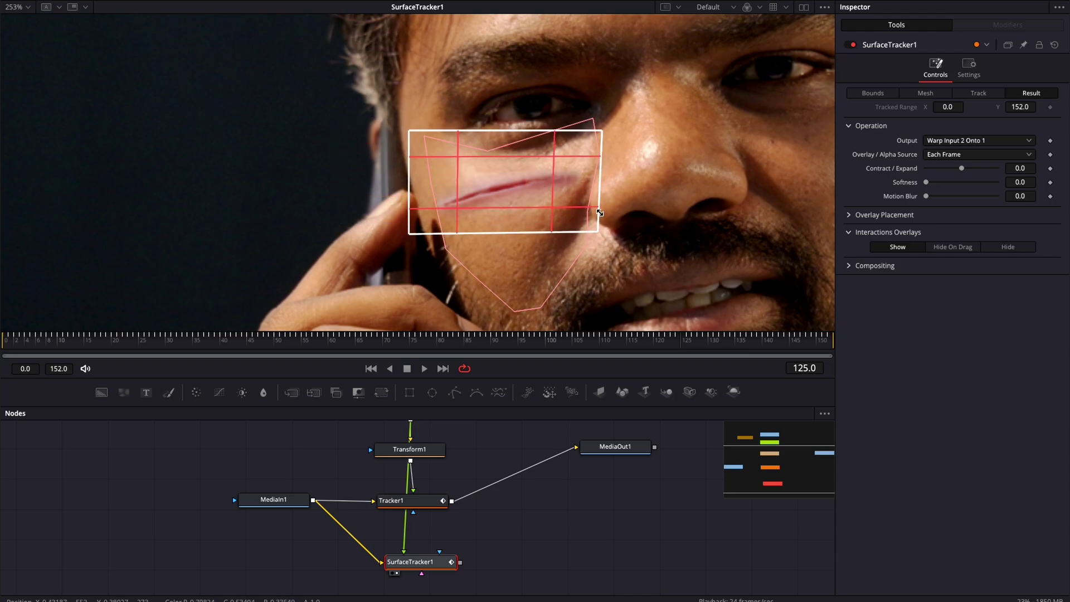
drag(595, 230, 556, 210)
drag(502, 188, 527, 204)
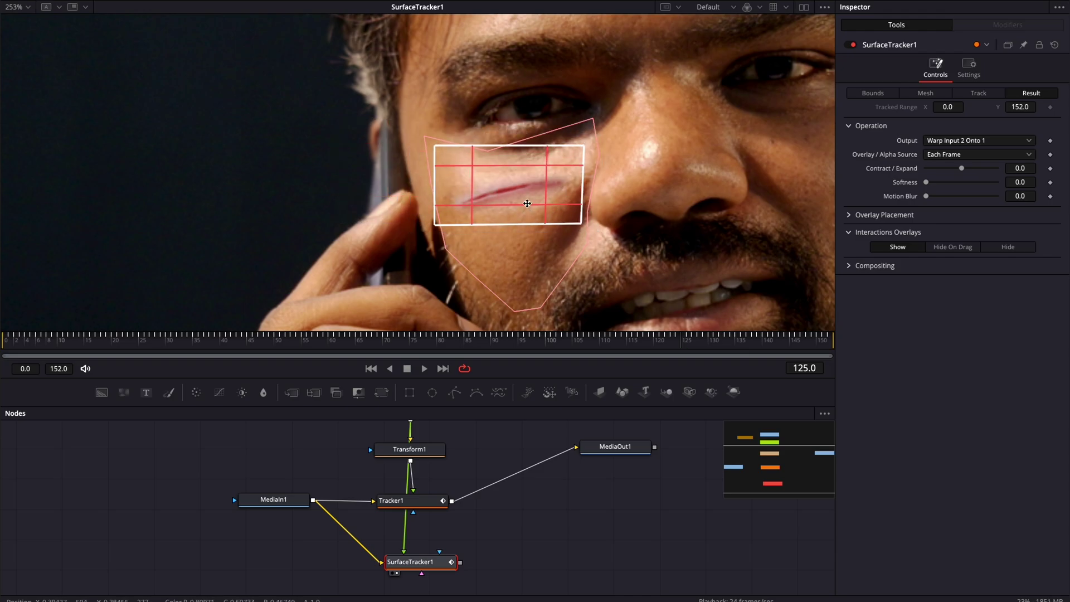
Deselect the Surface Tracker to hide its overlays and play back the smaller cut on the moving cheek.
click(620, 513)
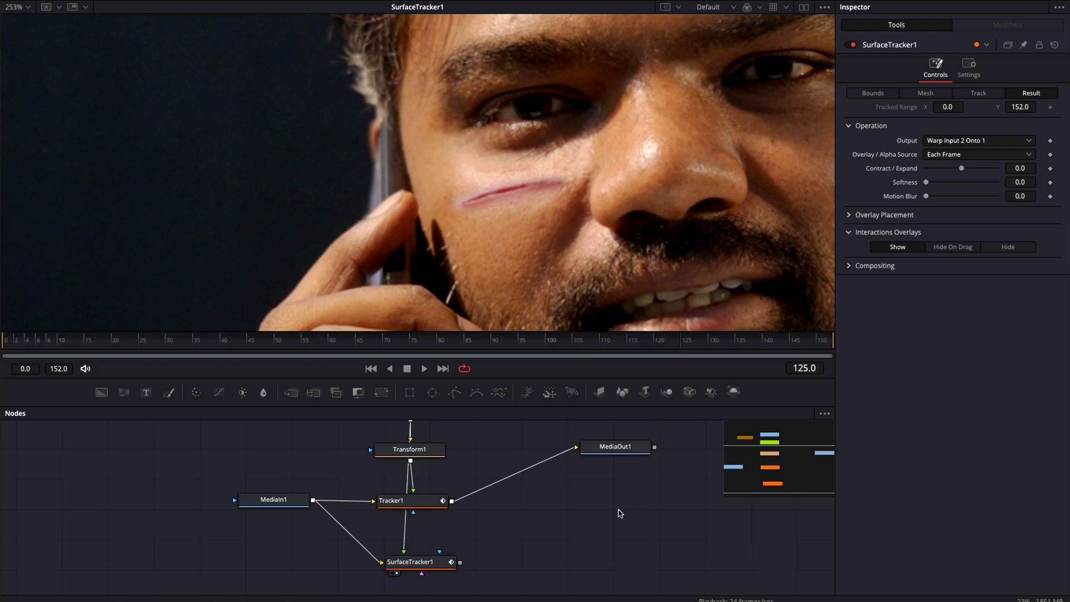
key(space)
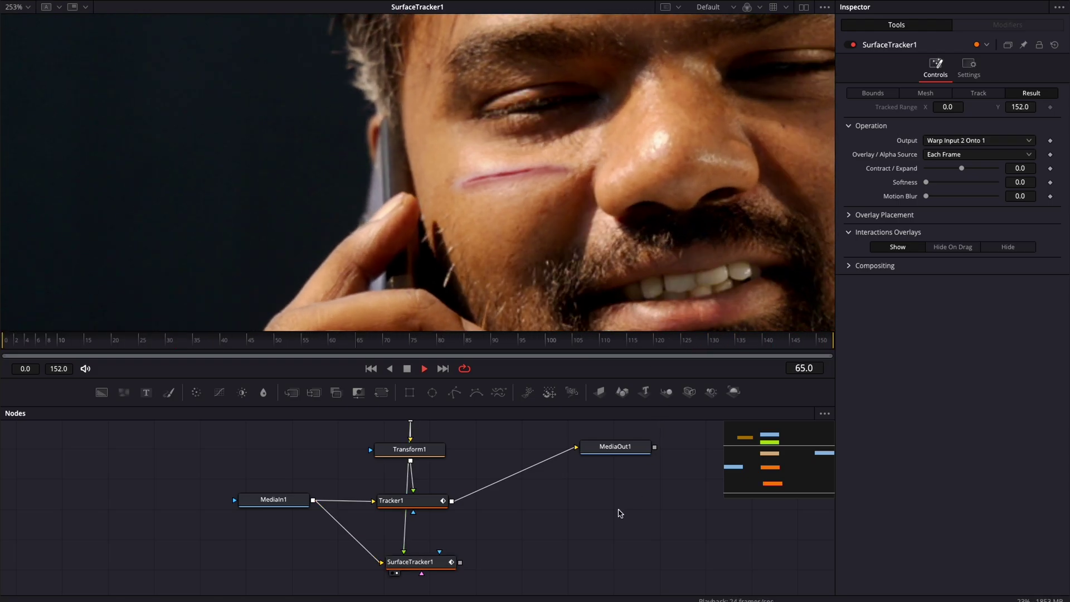
key(space)
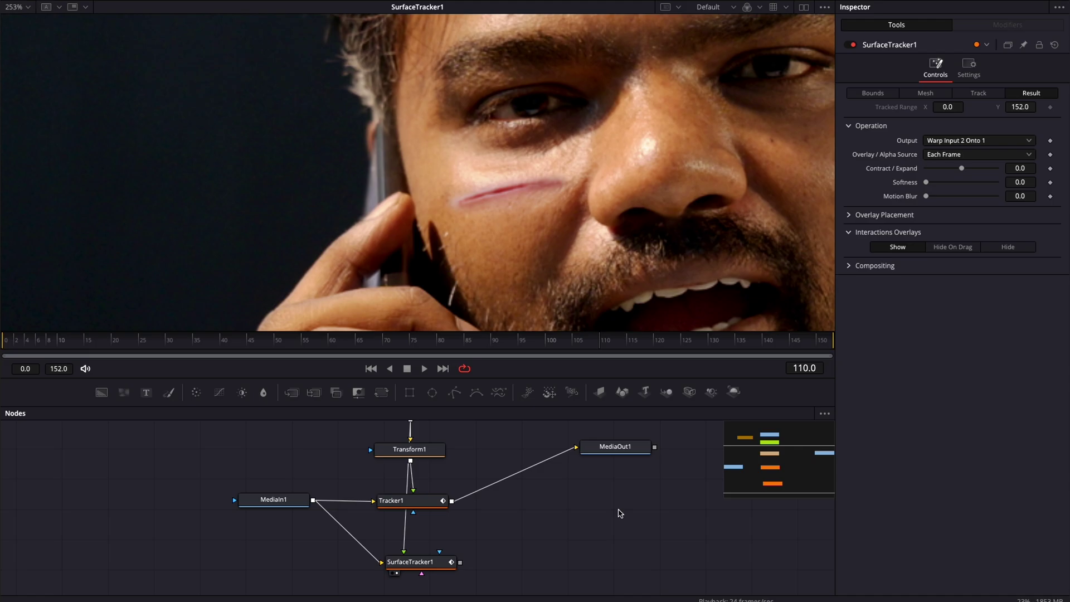
Fine-tune the cut in ColorCorrector1 with saturation 0.83, contrast 0.94, gain 1.13, lift -0.17 and brightness 0.0, and play back the result.
key(ctrl+v)
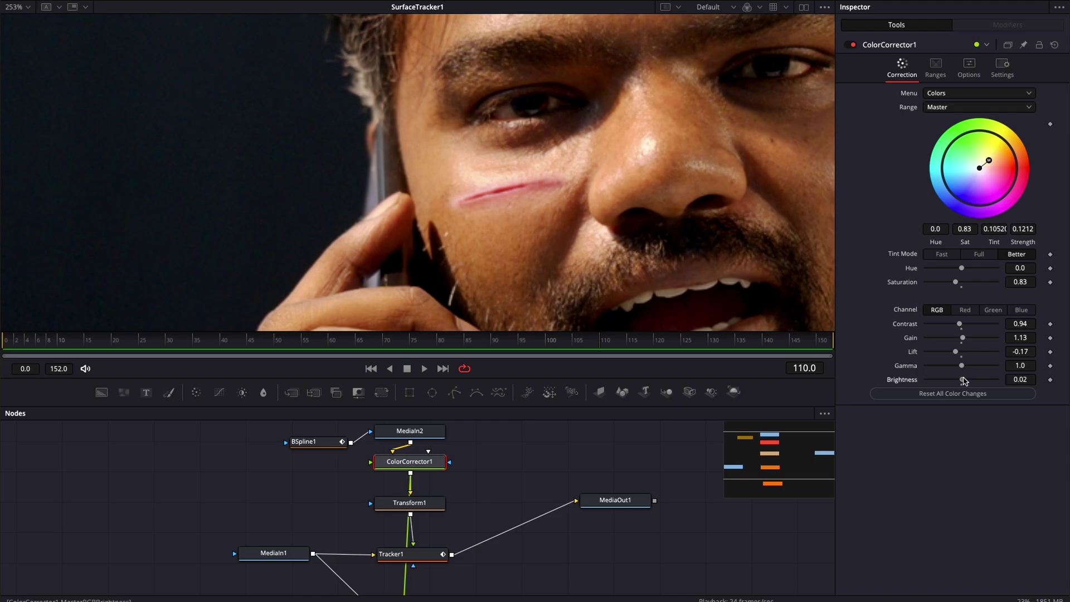
key(space)
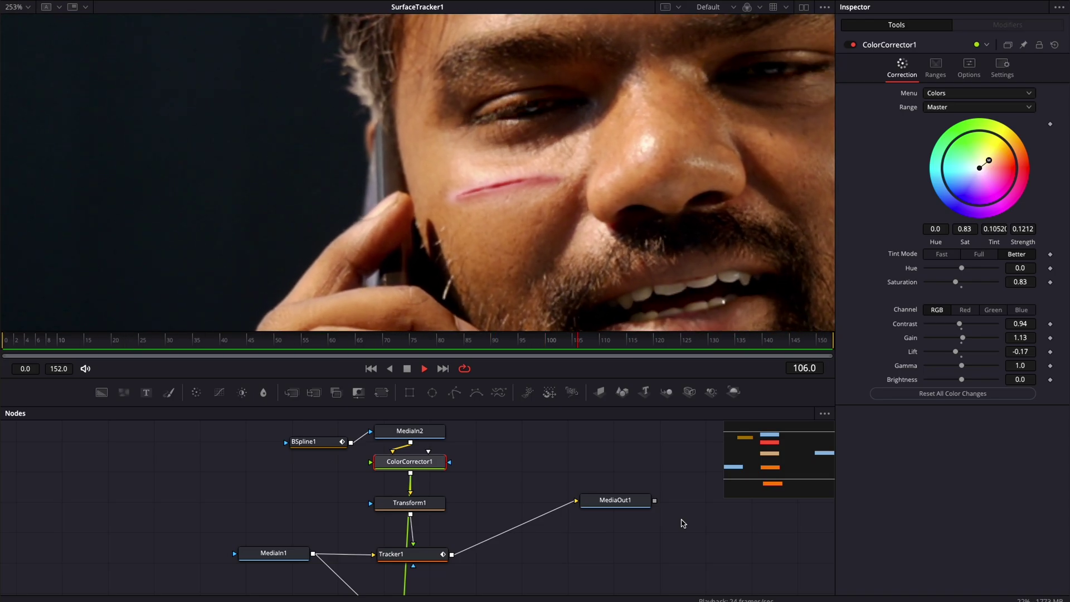
key(space)
scroll(539, 539, down, 3)
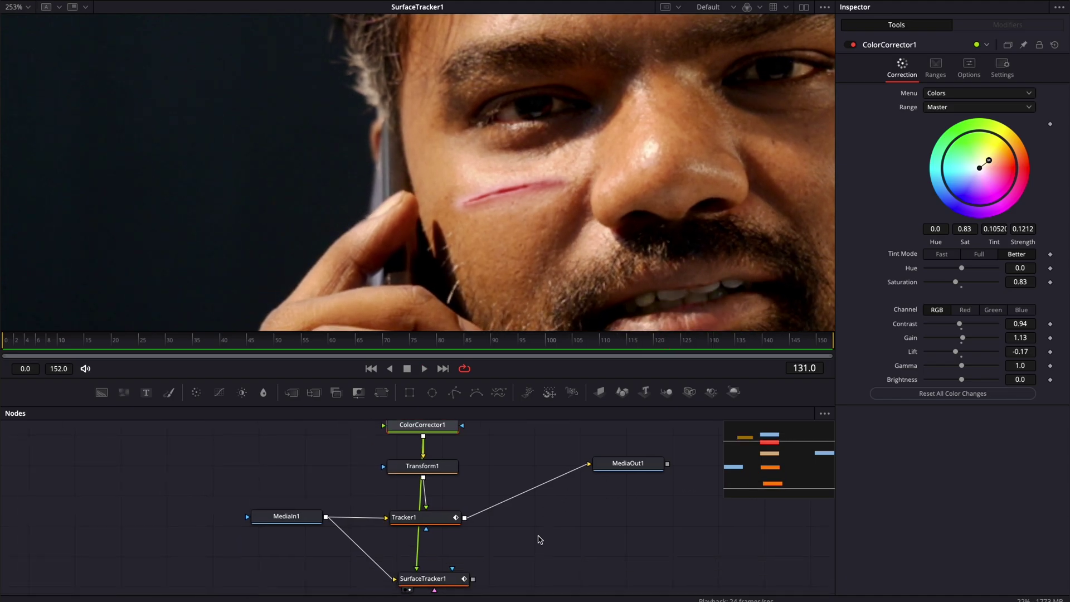
Show Tracker1 in a second viewer beside SurfaceTracker1 and play back both to compare how the cut follows the cheek.
click(804, 8)
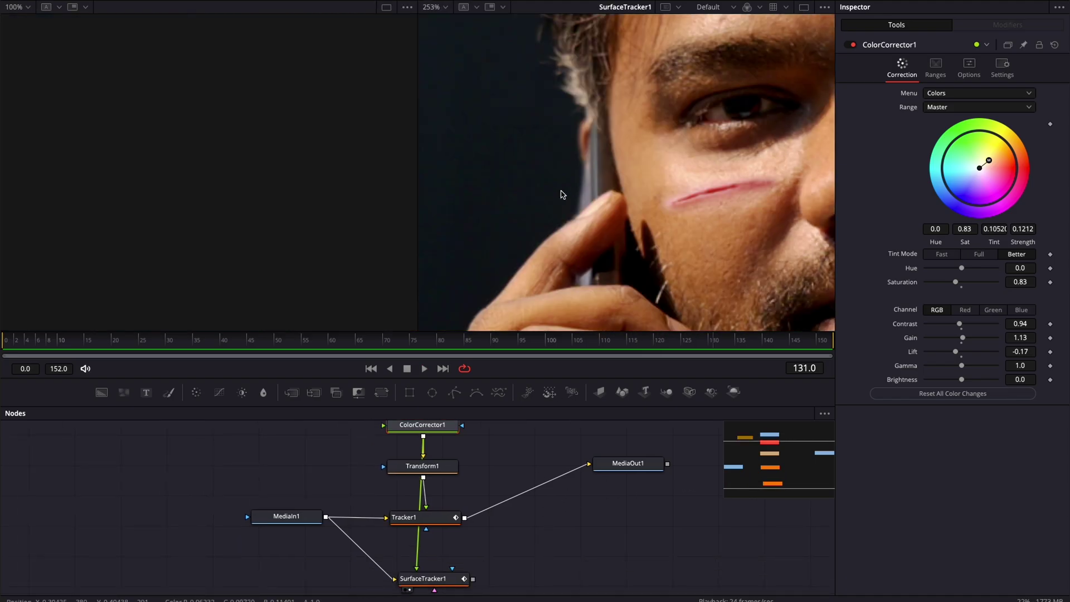
drag(432, 508, 296, 192)
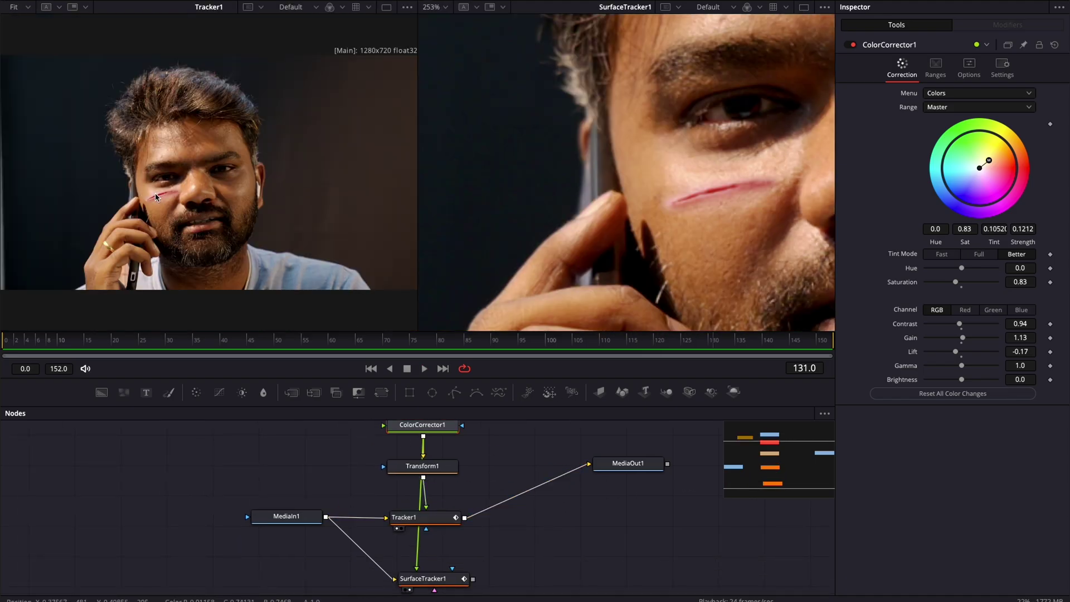
scroll(155, 193, up, 5)
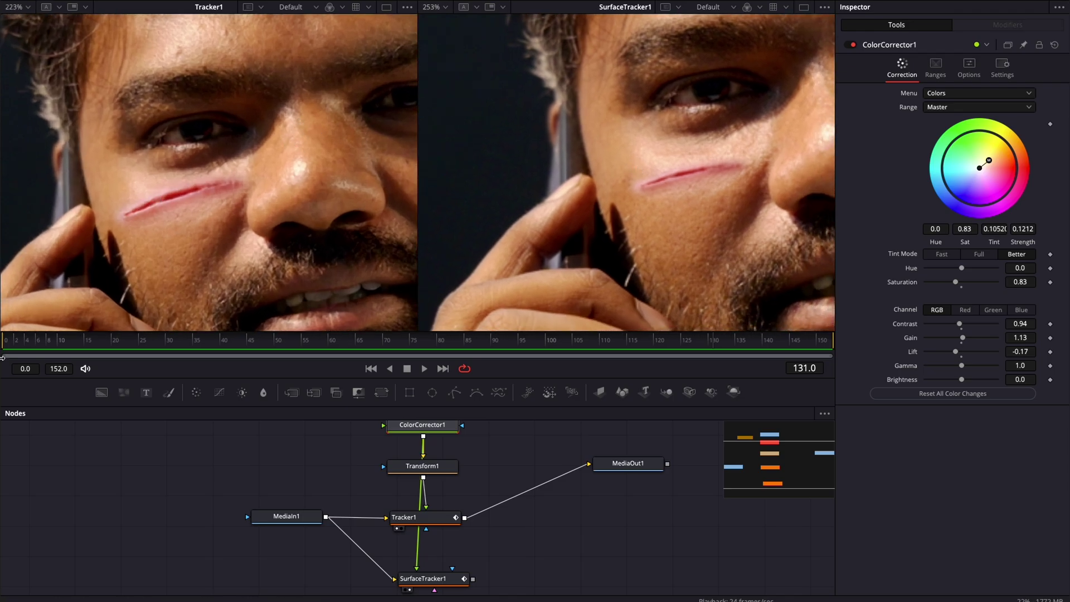
key(space)
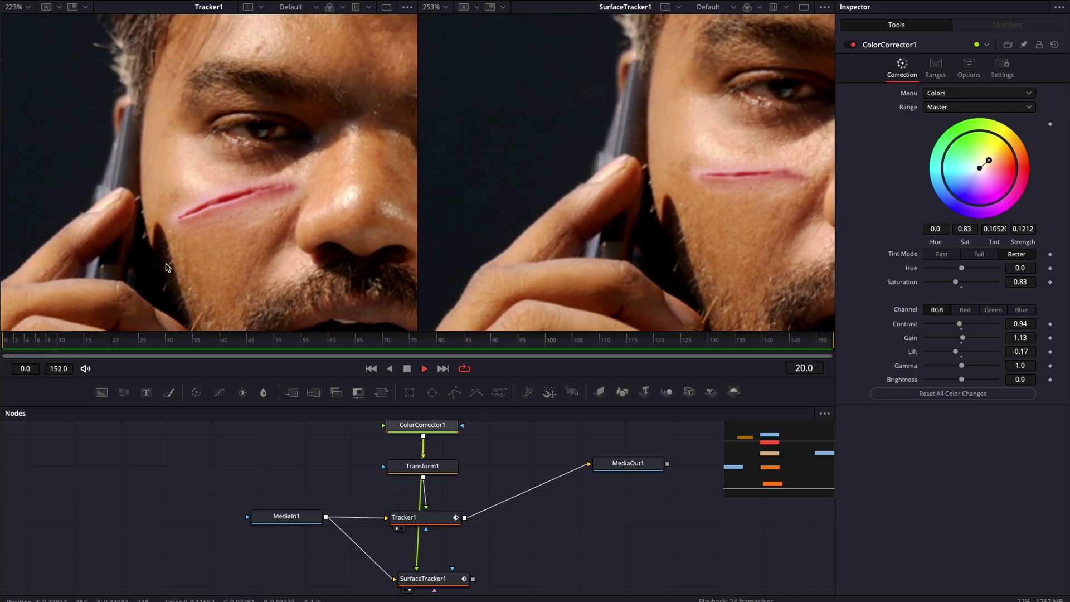